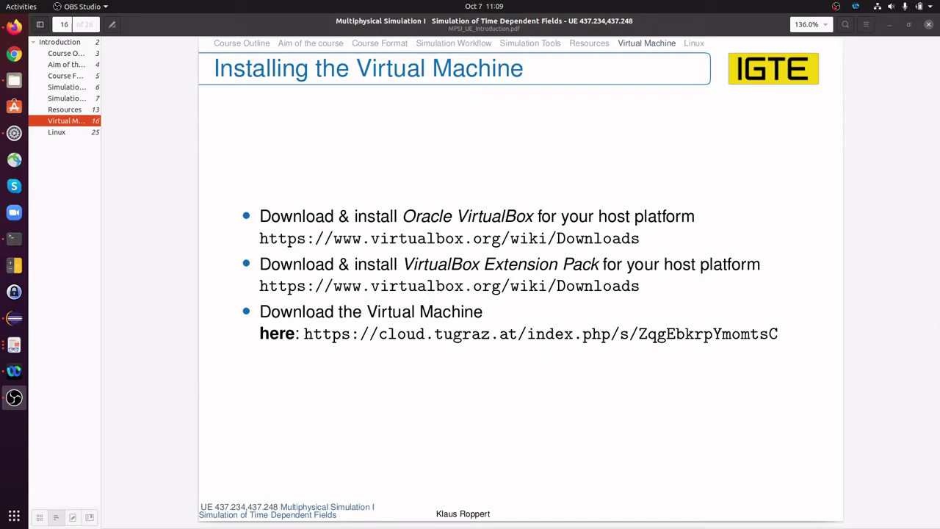
Advance the course slides one page to the 'Installing the Virtual Machine (cont.)' slide
{"action": "left_click", "coordinate": [174, 419]}
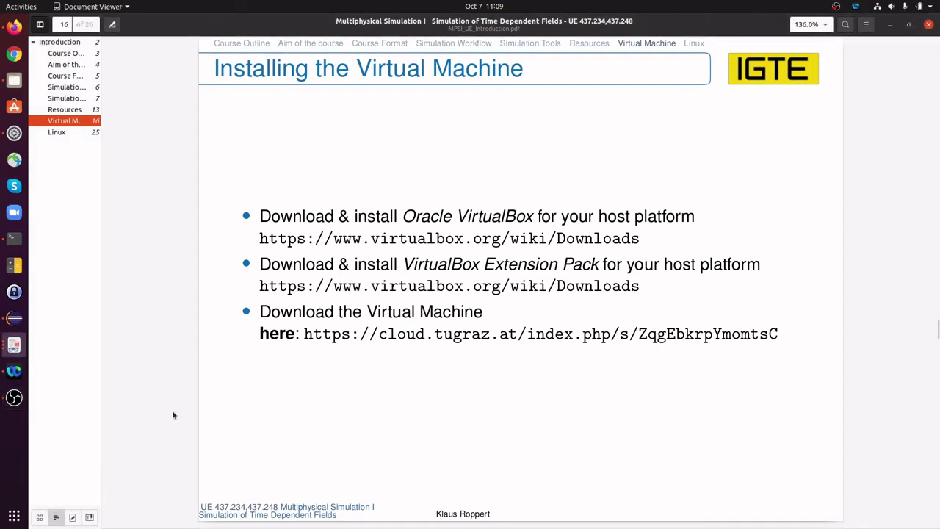
{"action": "key", "text": "Page_Down"}
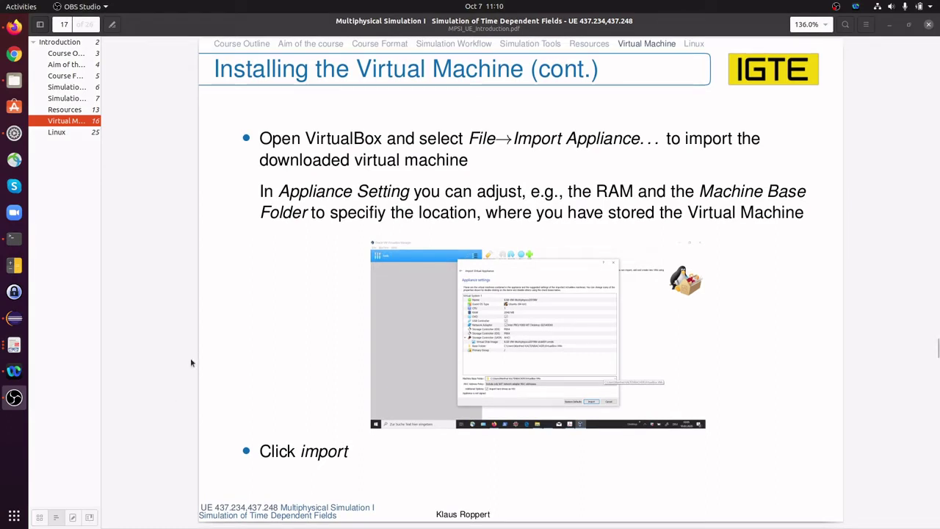
Launch VirtualBox by searching 'virt' in the applications overview and position its Manager window
{"action": "left_click", "coordinate": [15, 517]}
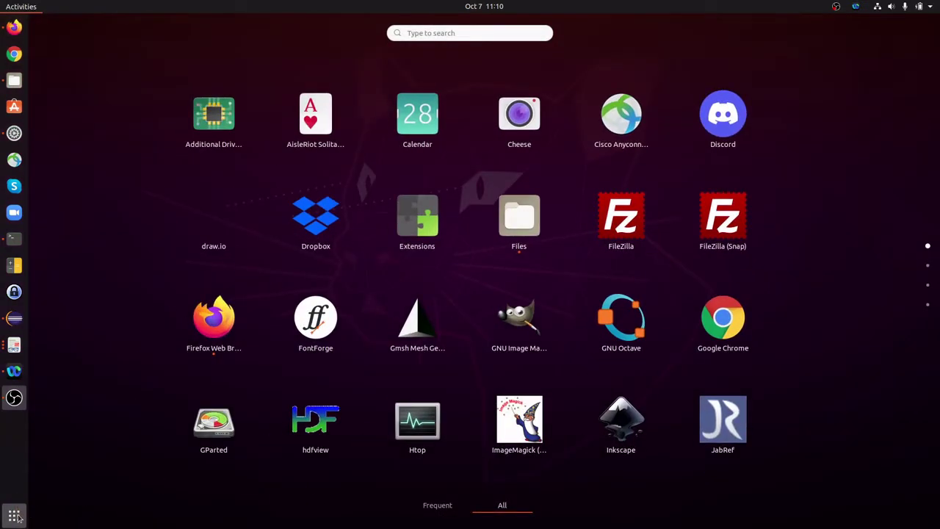
{"action": "type", "text": "virt"}
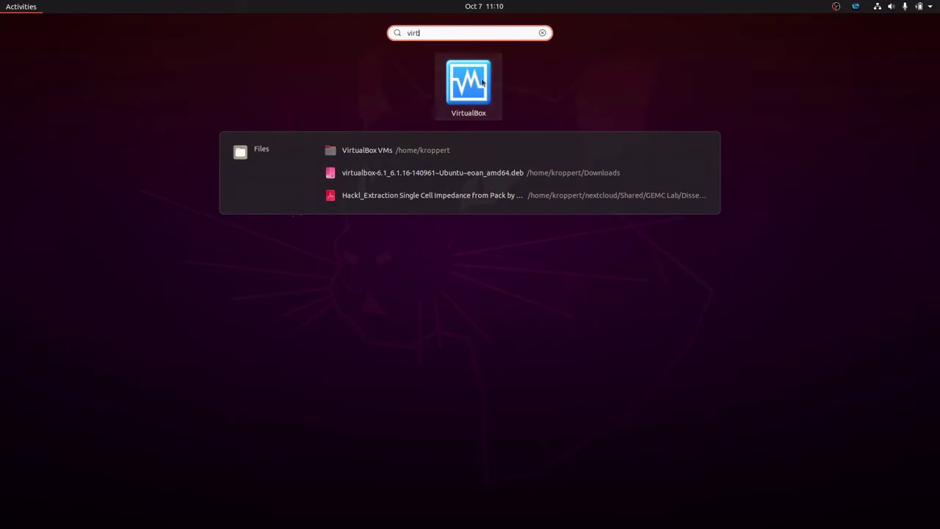
{"action": "left_click", "coordinate": [482, 83]}
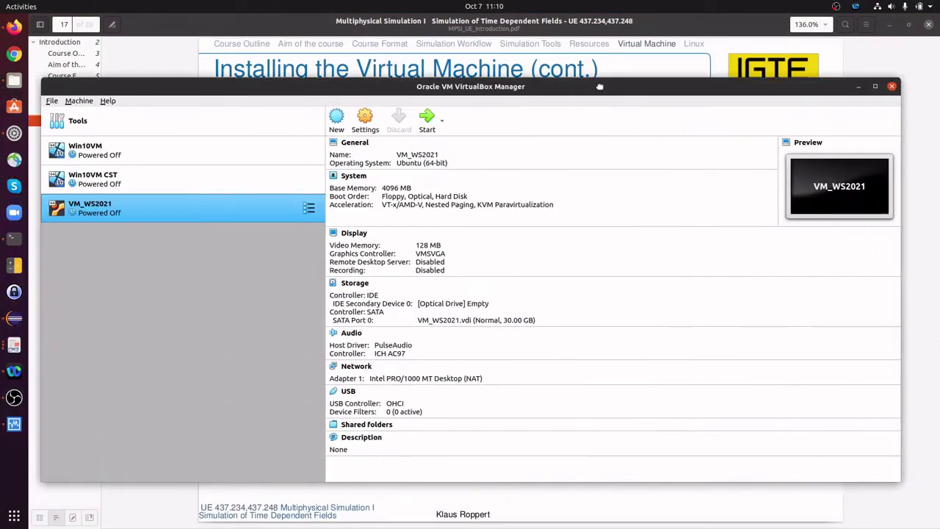
{"action": "left_click_drag", "start_coordinate": [636, 120], "coordinate": [599, 76]}
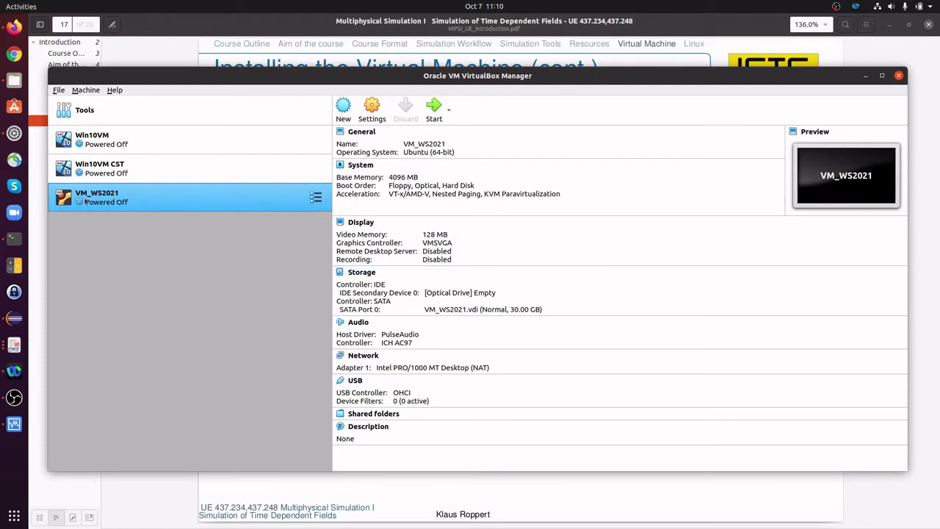
Select VM_WS2021 and start File > Import Appliance with VM_WS2021.ova as the source
{"action": "left_click", "coordinate": [163, 173], "text": "ctrl"}
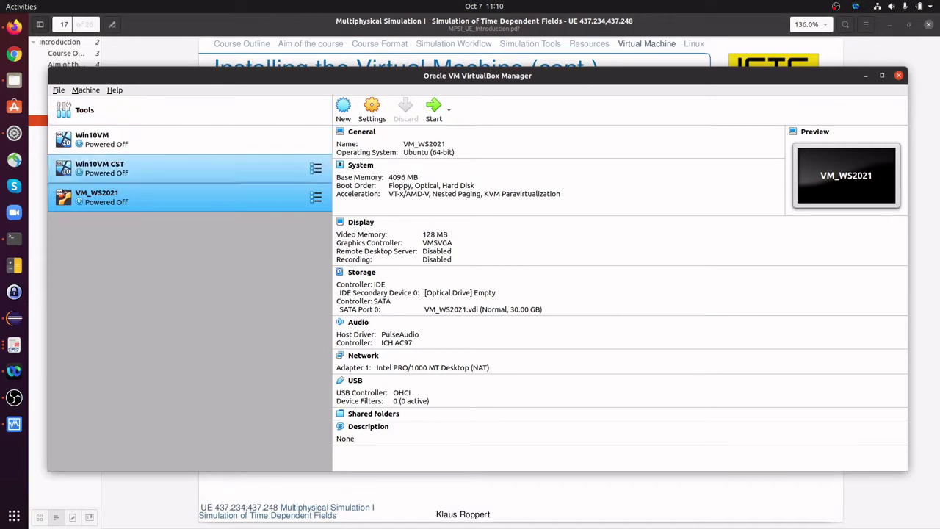
{"action": "left_click", "coordinate": [147, 169], "text": "ctrl"}
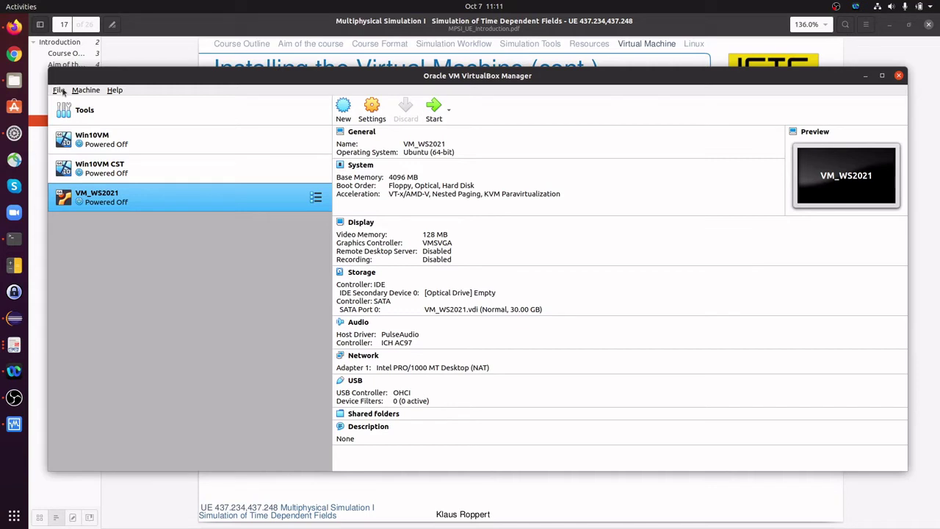
{"action": "left_click", "coordinate": [63, 91]}
{"action": "left_click", "coordinate": [74, 112]}
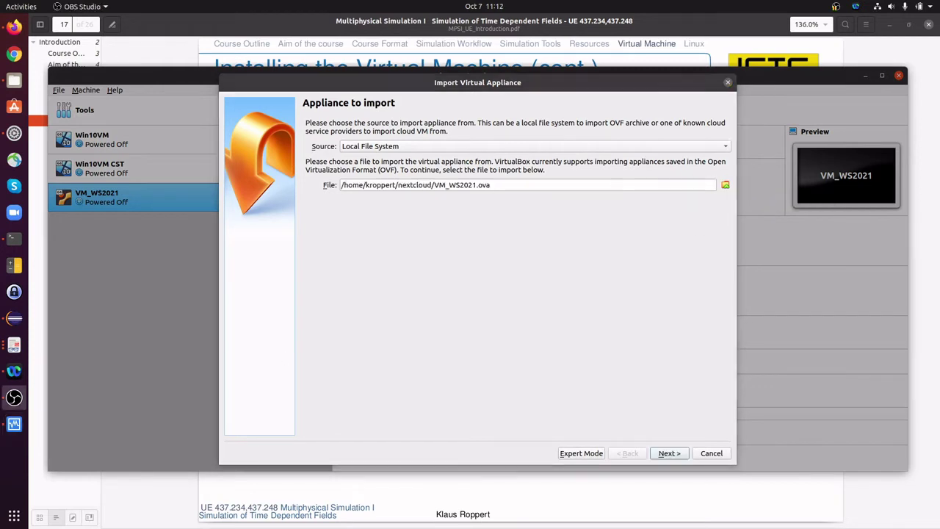
Advance the import wizard to the Appliance settings page before cancelling it
{"action": "left_click", "coordinate": [669, 453]}
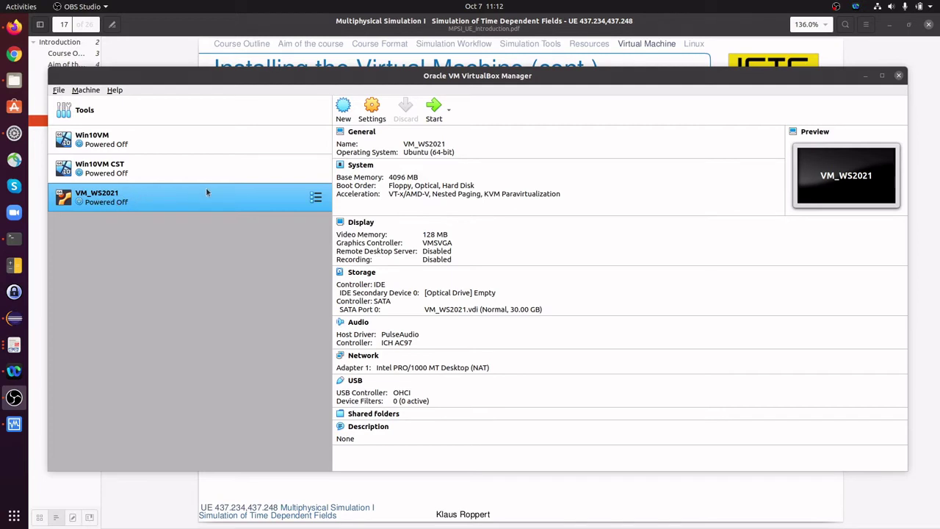
Raise VM_WS2021's processor count from 1 to 4 CPUs under System > Processor
{"action": "left_click", "coordinate": [369, 108]}
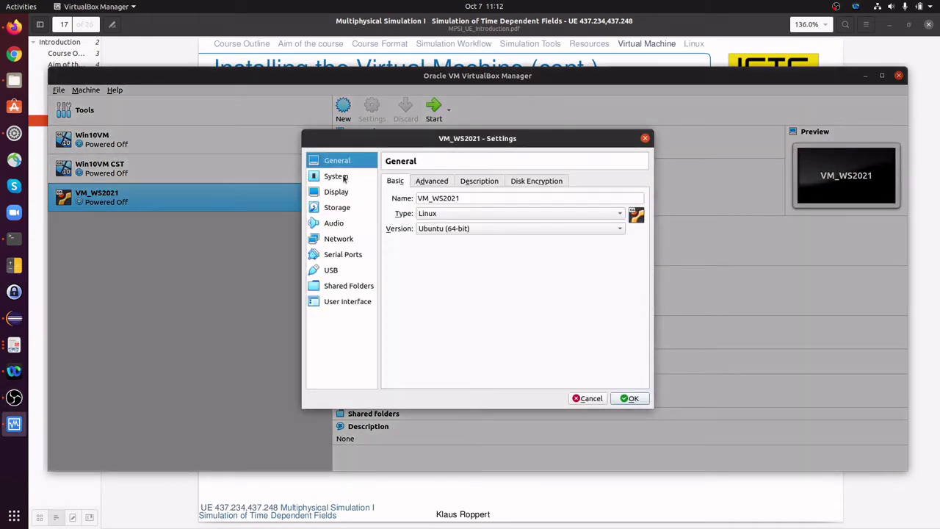
{"action": "left_click", "coordinate": [343, 179]}
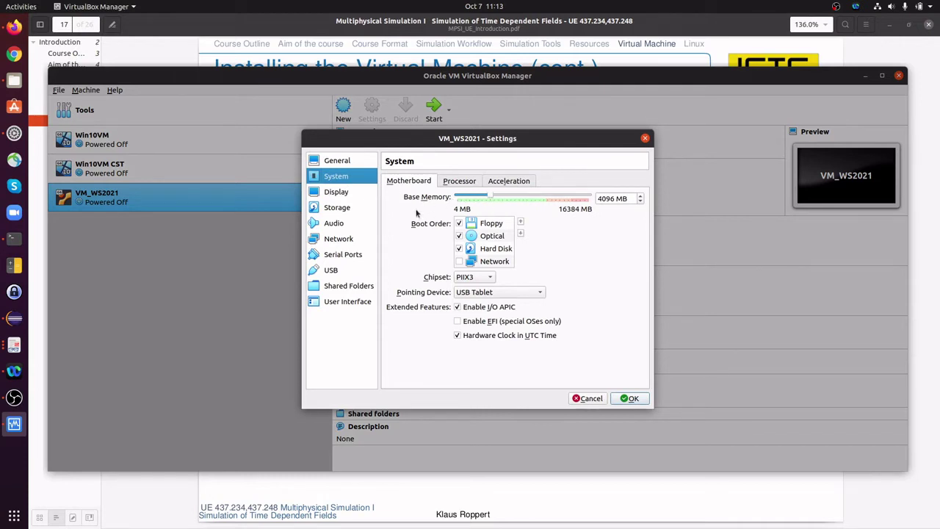
{"action": "left_click", "coordinate": [457, 183]}
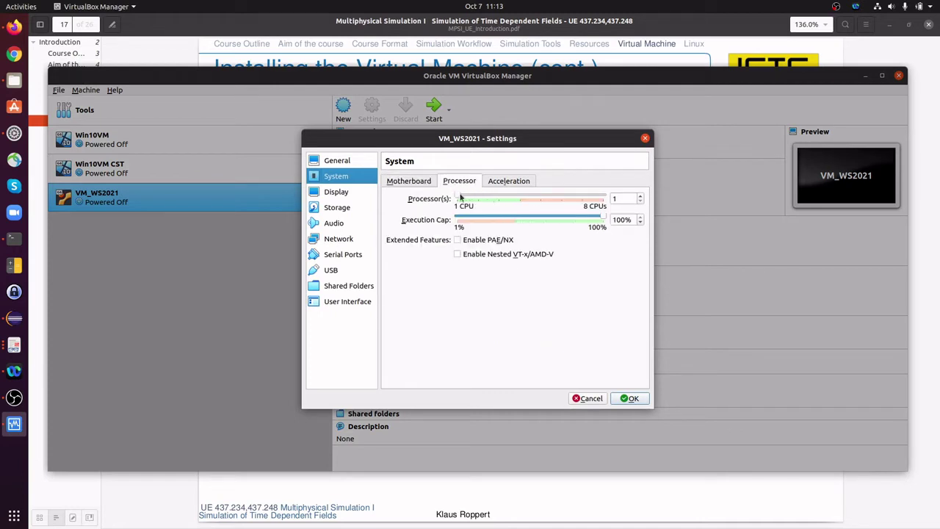
{"action": "left_click_drag", "start_coordinate": [460, 195], "coordinate": [515, 194]}
Remove the existing sharefolder entry from VM_WS2021's Shared Folders list
{"action": "left_click", "coordinate": [339, 287]}
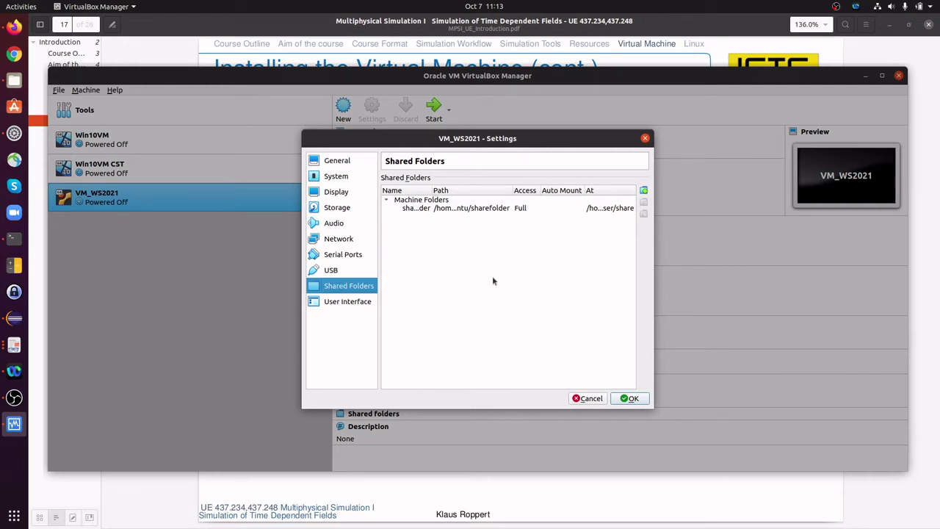
{"action": "mouse_move", "coordinate": [491, 237]}
{"action": "left_click", "coordinate": [446, 210]}
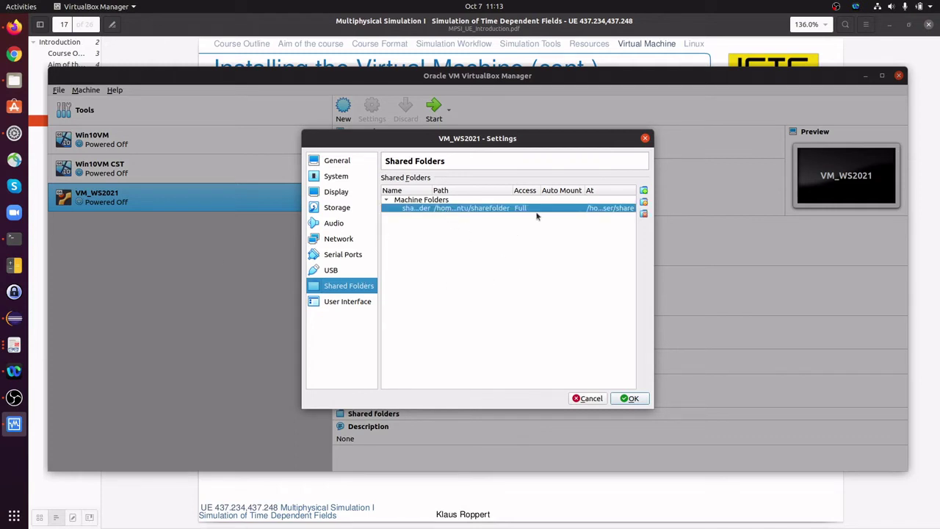
{"action": "left_click", "coordinate": [643, 214]}
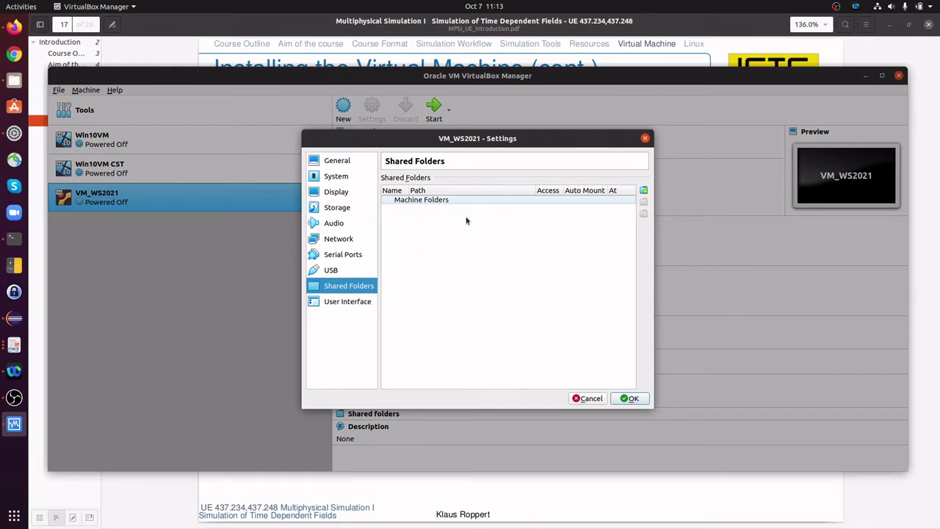
Add the sharefolder directory as an auto-mounted share named sharefolder and save the settings
{"action": "left_click", "coordinate": [644, 192]}
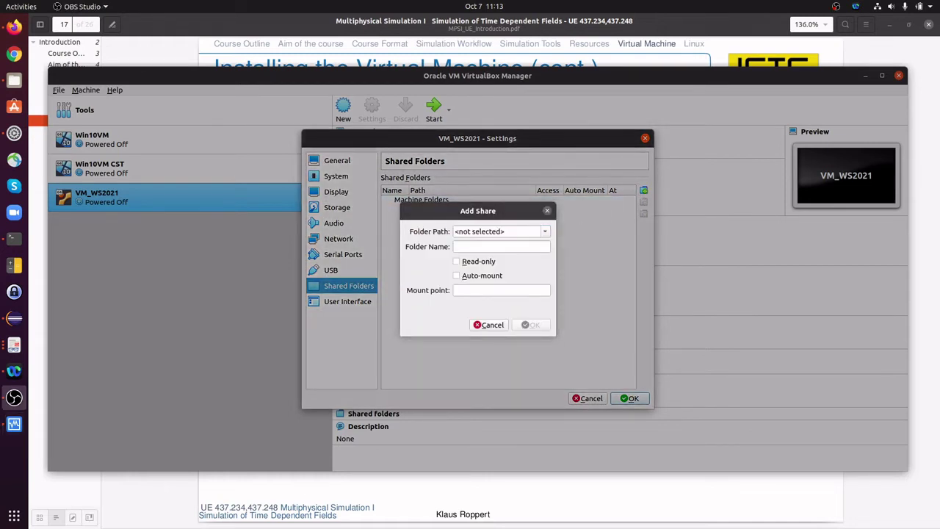
{"action": "left_click", "coordinate": [545, 232]}
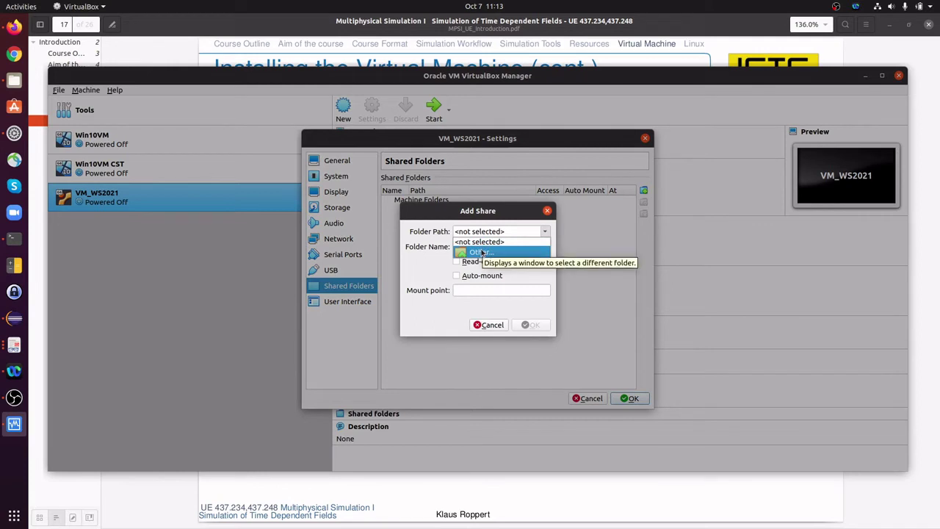
{"action": "left_click", "coordinate": [481, 252]}
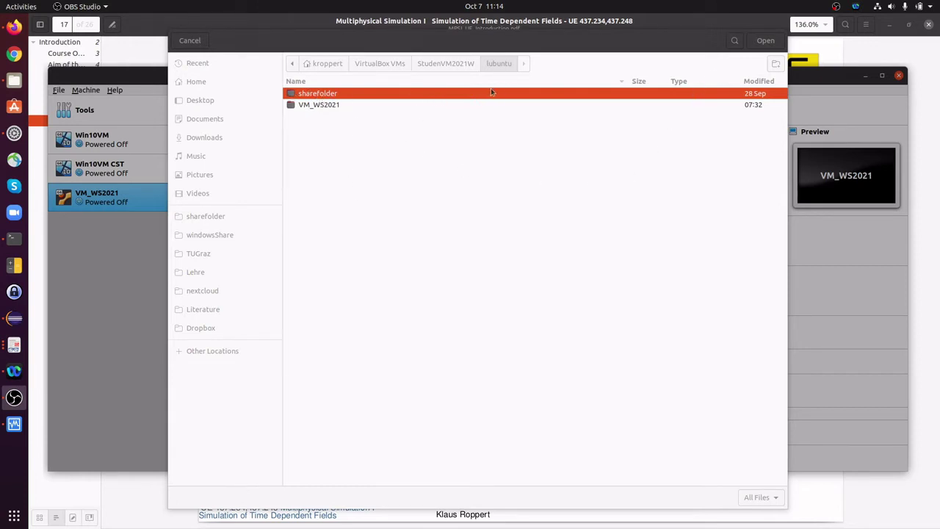
{"action": "left_click", "coordinate": [472, 94]}
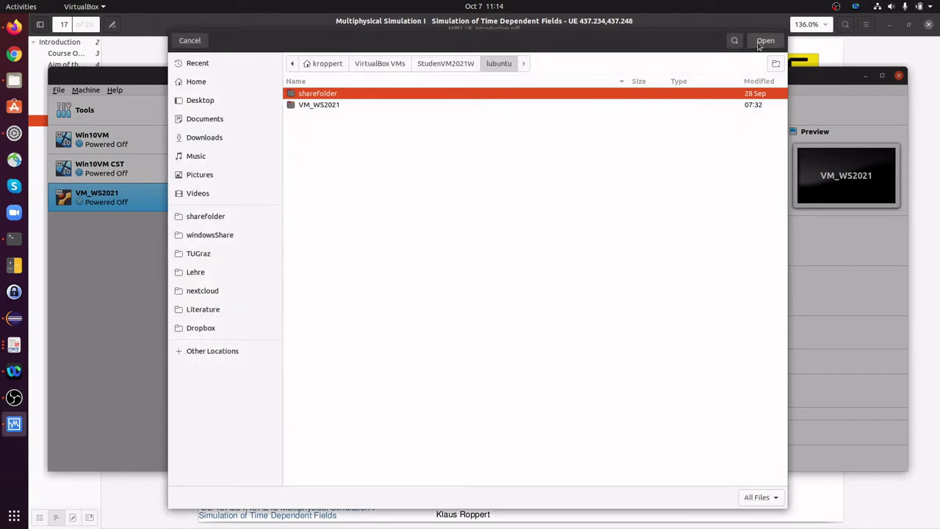
{"action": "left_click", "coordinate": [761, 43]}
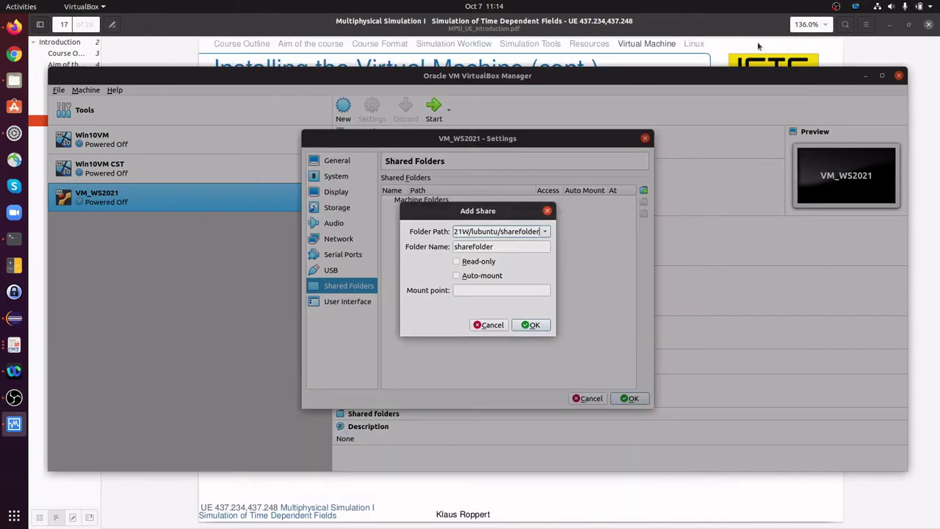
{"action": "left_click", "coordinate": [495, 247]}
{"action": "left_click_drag", "start_coordinate": [496, 247], "coordinate": [453, 247]}
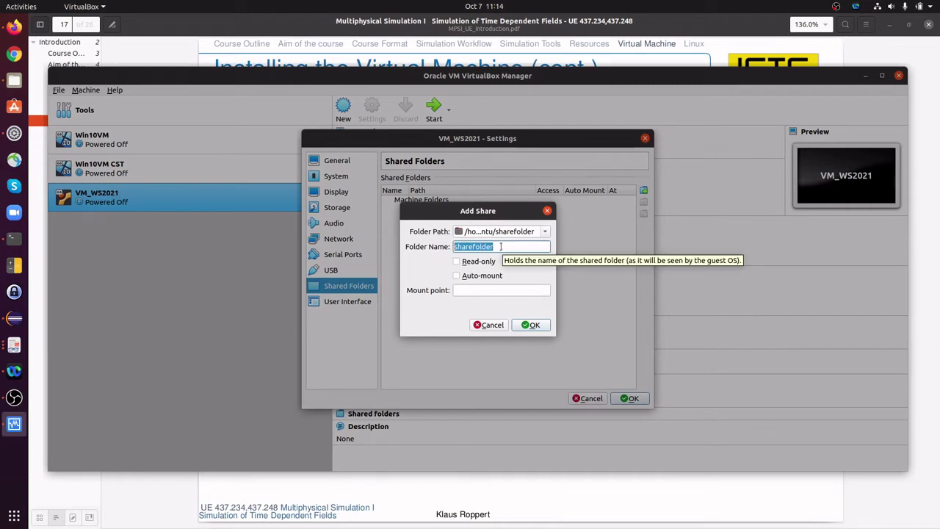
{"action": "left_click", "coordinate": [501, 247]}
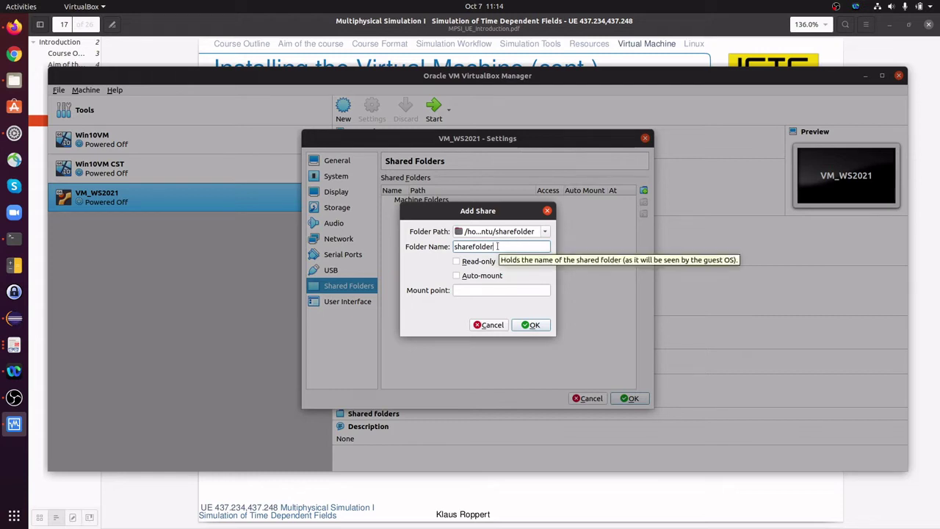
{"action": "left_click", "coordinate": [456, 276]}
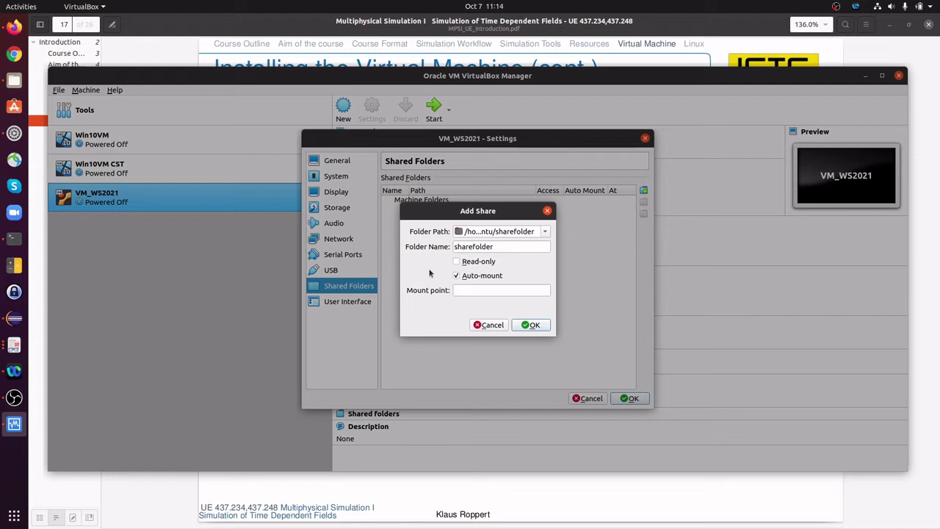
{"action": "left_click", "coordinate": [533, 326]}
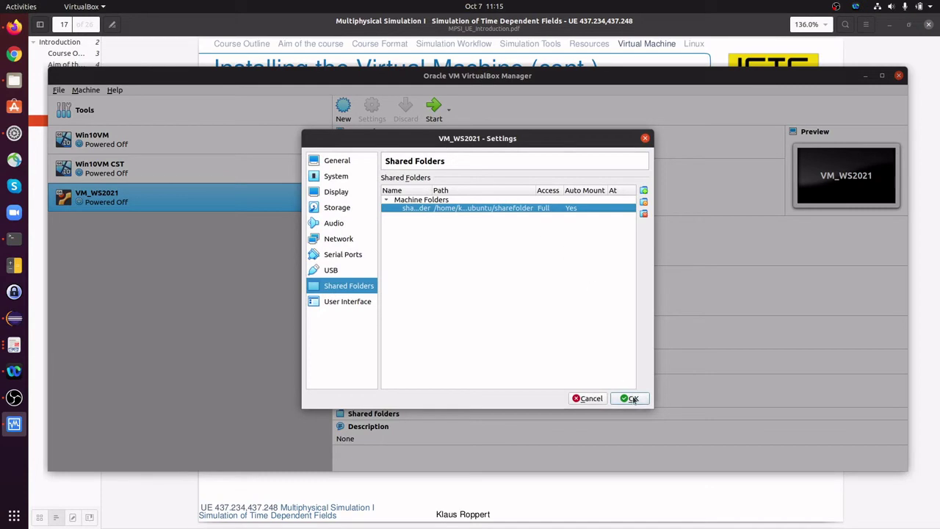
{"action": "left_click", "coordinate": [632, 399]}
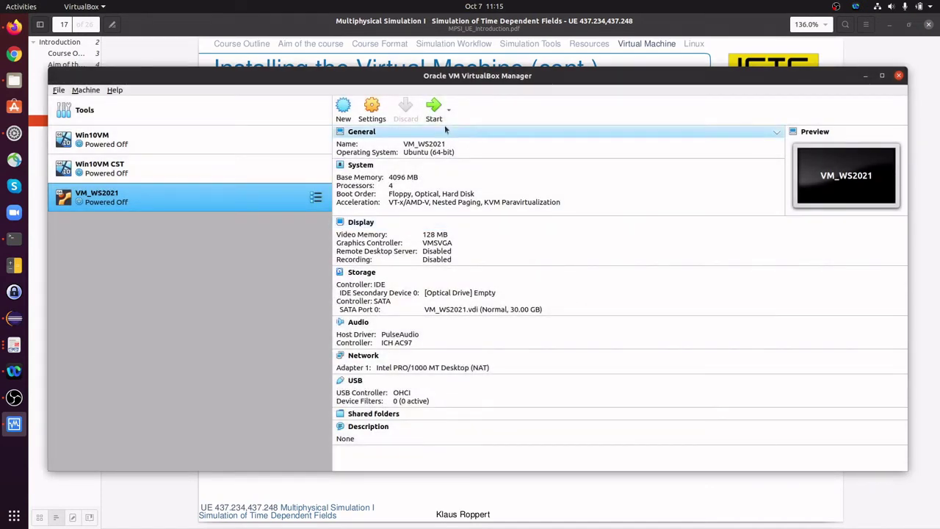
Start VM_WS2021, dismiss the keyboard and mouse notices, and maximize its window
{"action": "left_click", "coordinate": [433, 111]}
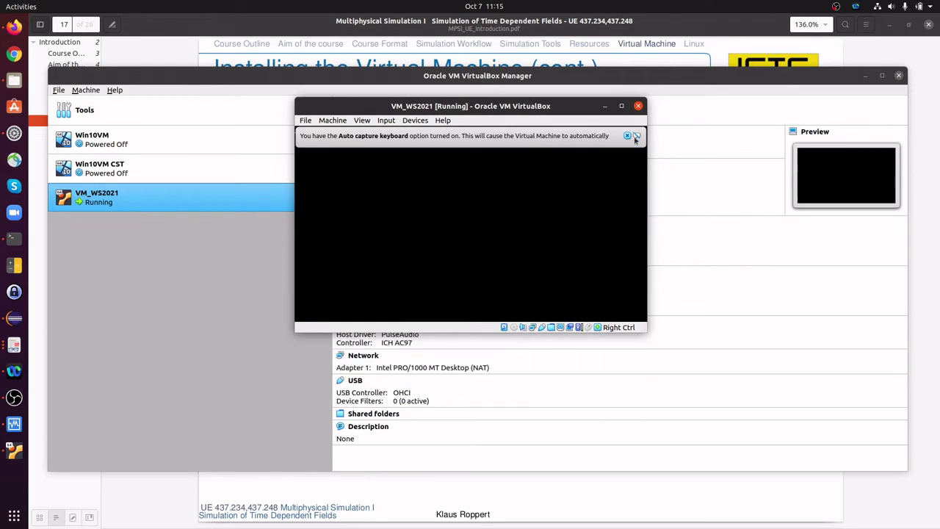
{"action": "left_click", "coordinate": [626, 135]}
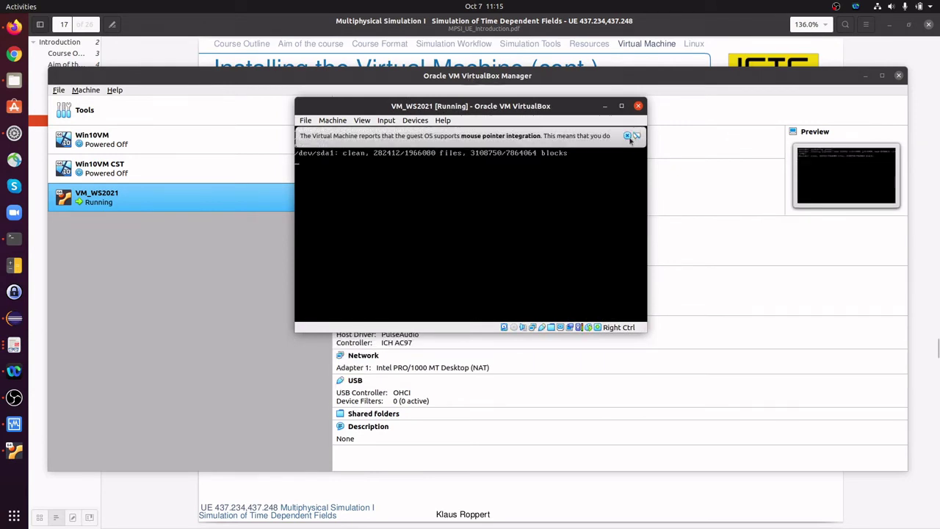
{"action": "left_click", "coordinate": [626, 135]}
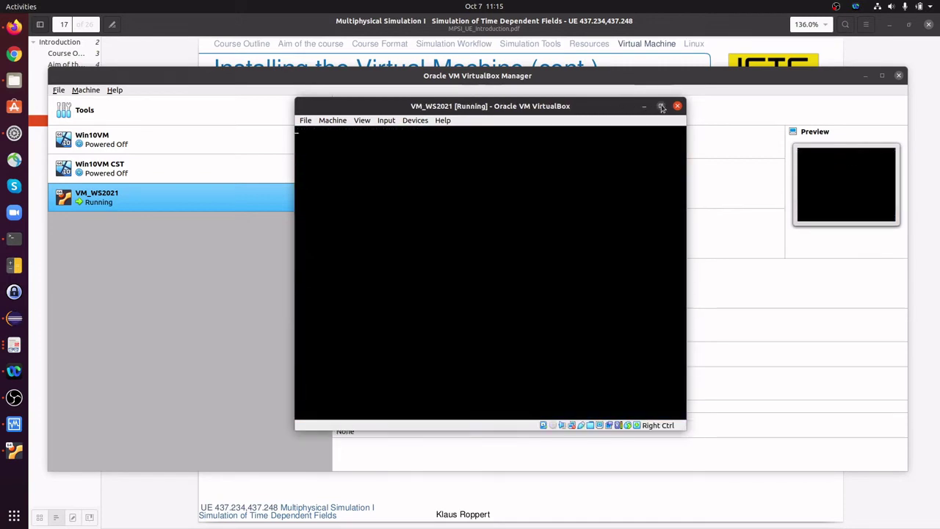
{"action": "left_click", "coordinate": [661, 107]}
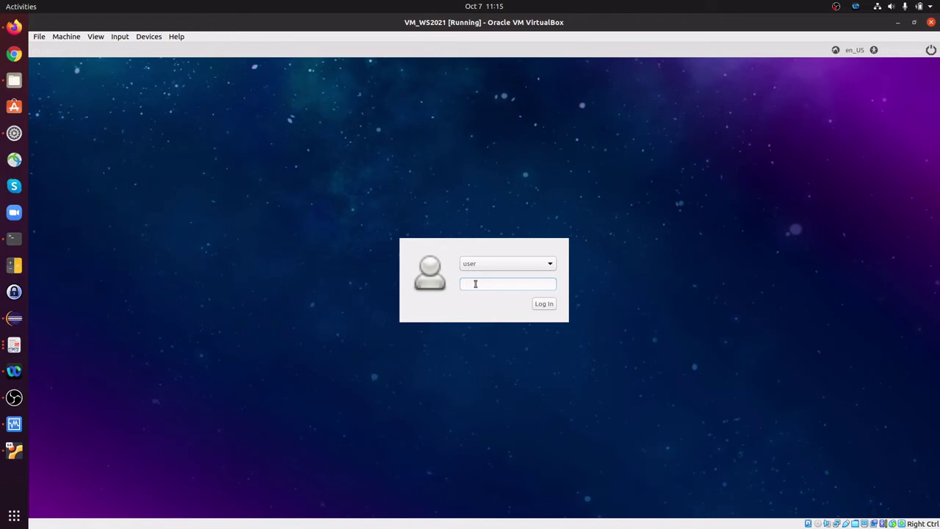
Log in to the Lubuntu guest with the account password
{"action": "type", "text": "user"}
{"action": "key", "text": "Return"}
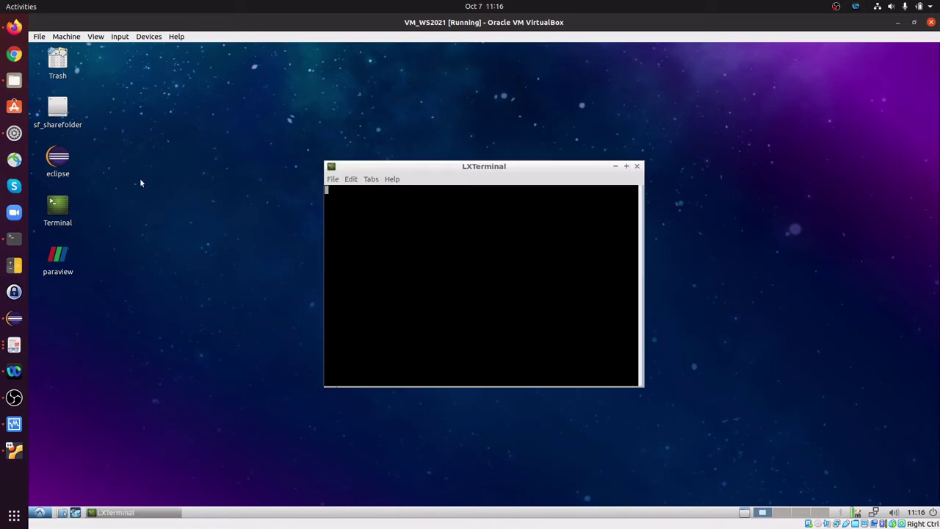
Open the guest file manager on /media/sf_sharefolder and arrange it beside the terminal
{"action": "left_click_drag", "start_coordinate": [446, 169], "coordinate": [357, 118]}
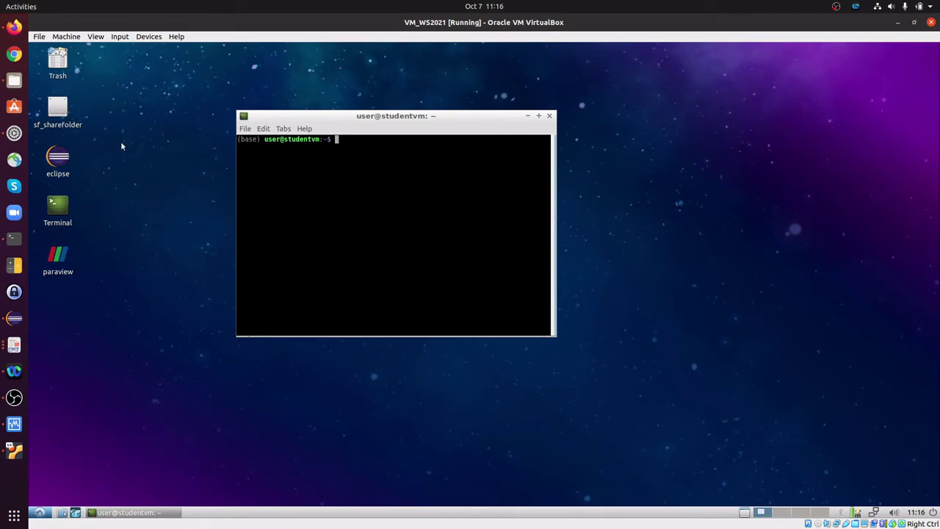
{"action": "left_click", "coordinate": [62, 511]}
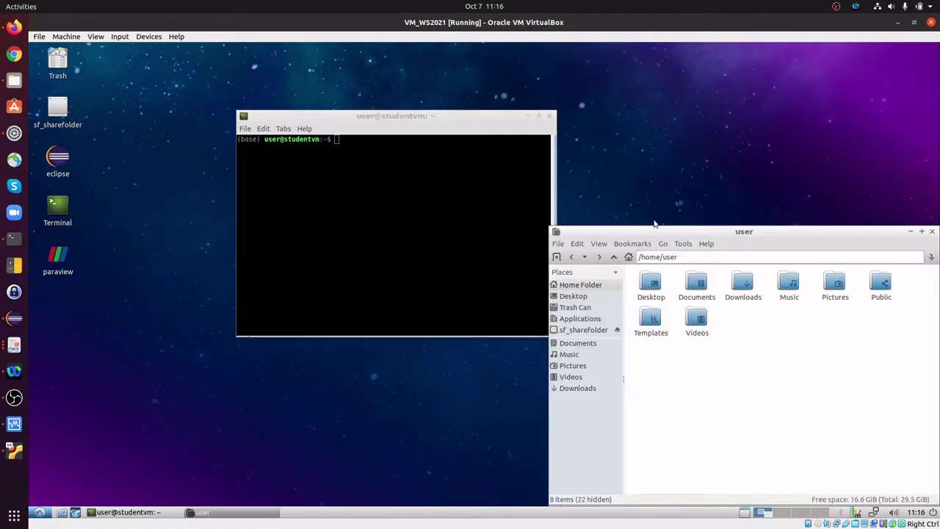
{"action": "left_click_drag", "start_coordinate": [676, 234], "coordinate": [606, 126]}
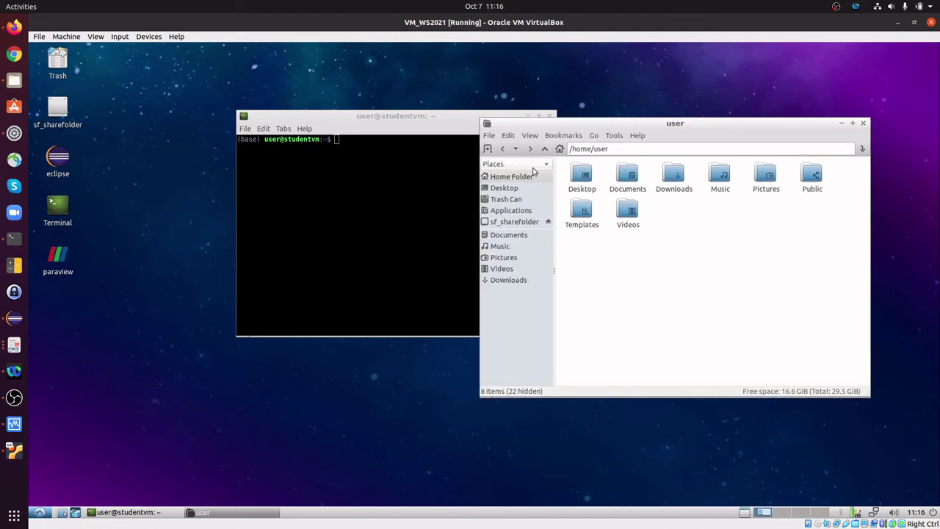
{"action": "left_click", "coordinate": [512, 224]}
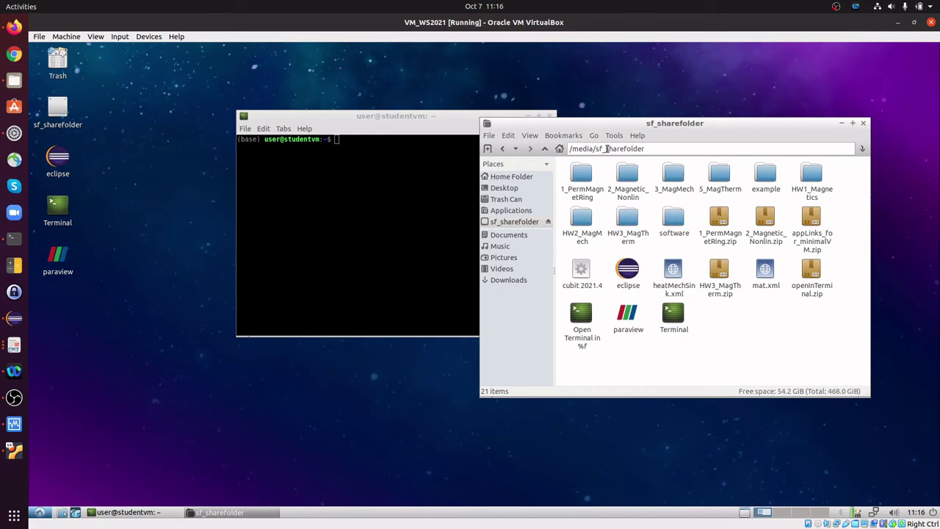
{"action": "left_click_drag", "start_coordinate": [423, 116], "coordinate": [320, 129]}
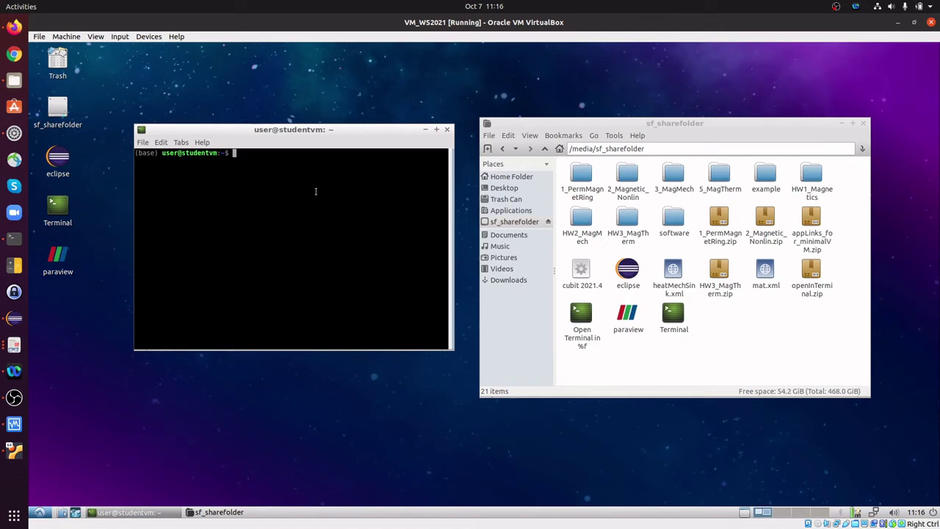
Change to /media in the guest terminal, list it, and highlight the sf_sharefolder entry
{"action": "type", "text": "cd /media/"}
{"action": "key", "text": "Return"}
{"action": "type", "text": "ls"}
{"action": "key", "text": "Return"}
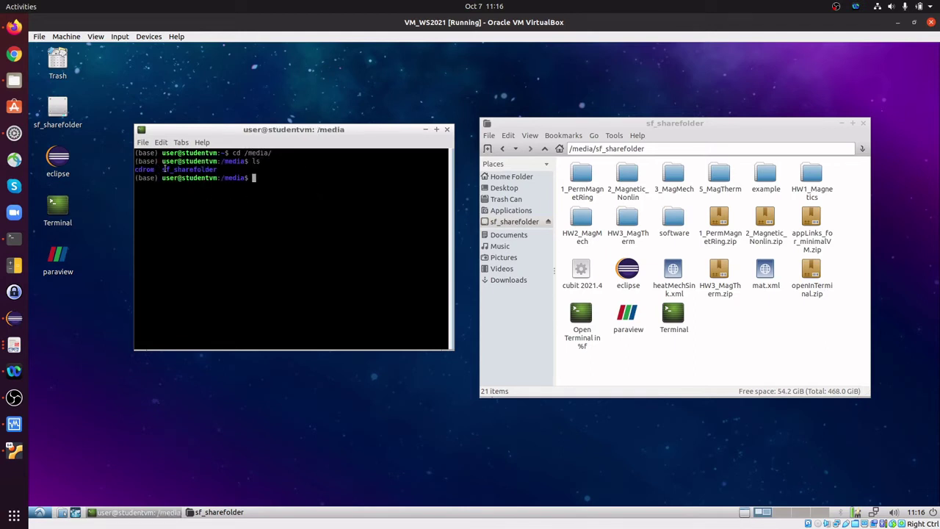
{"action": "double_click", "coordinate": [195, 170]}
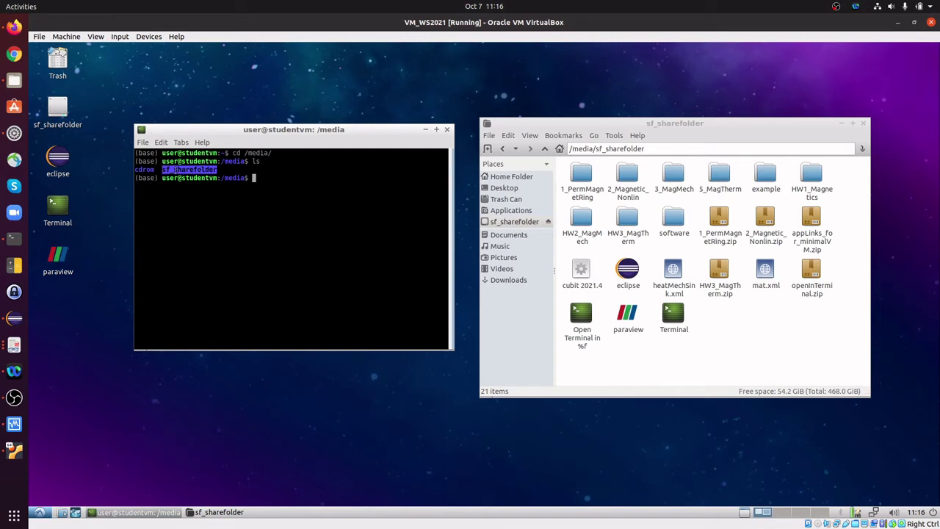
{"action": "left_click_drag", "start_coordinate": [175, 170], "coordinate": [218, 170]}
{"action": "left_click", "coordinate": [171, 170]}
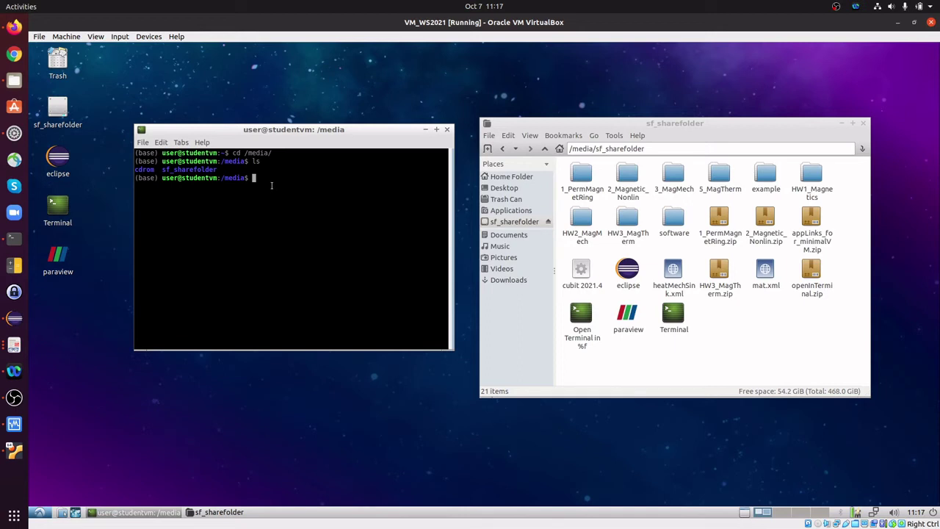
Run ls -la in /media and highlight sf_sharefolder's owner root and group vboxsf
{"action": "type", "text": "ls -la"}
{"action": "key", "text": "Return"}
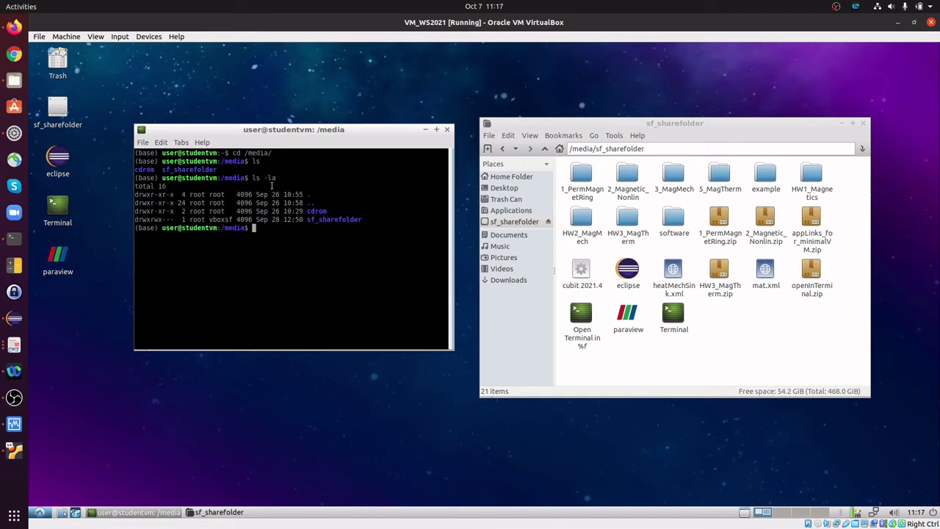
{"action": "double_click", "coordinate": [326, 220]}
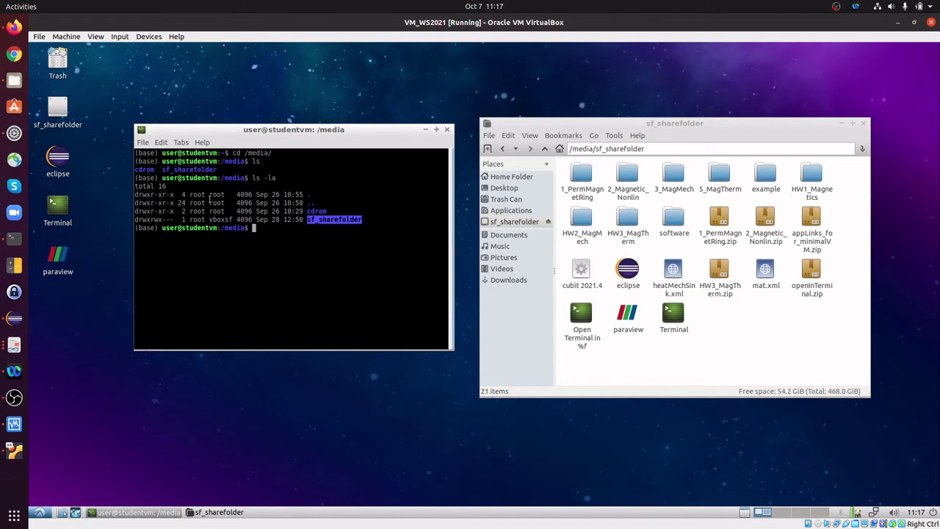
{"action": "double_click", "coordinate": [198, 219]}
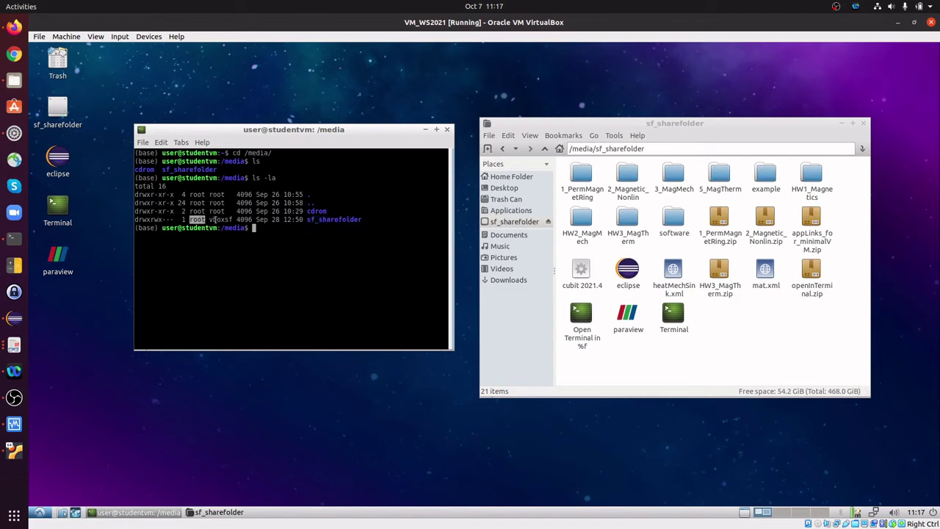
{"action": "double_click", "coordinate": [214, 219]}
{"action": "left_click", "coordinate": [211, 219]}
{"action": "left_click_drag", "start_coordinate": [209, 219], "coordinate": [234, 219]}
{"action": "left_click_drag", "start_coordinate": [162, 227], "coordinate": [179, 228]}
{"action": "left_click", "coordinate": [220, 219]}
{"action": "double_click", "coordinate": [220, 219]}
{"action": "left_click", "coordinate": [255, 340]}
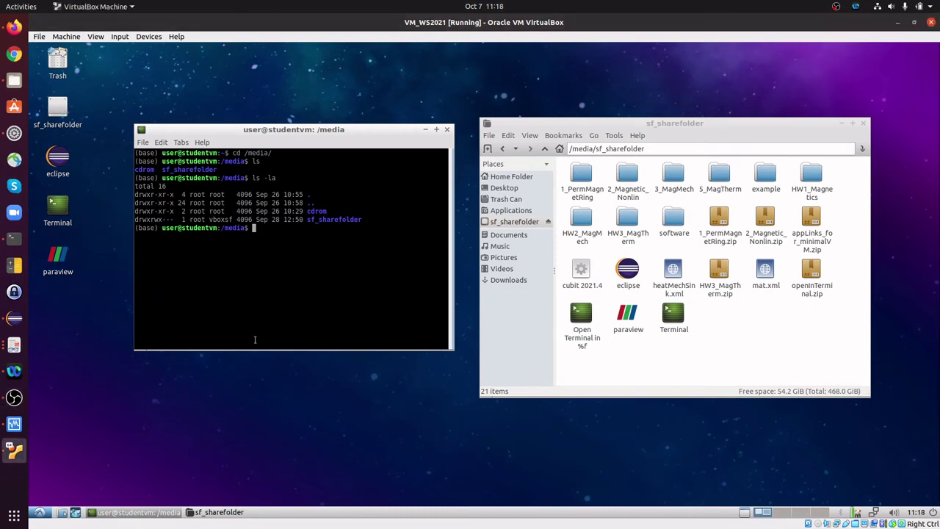
Add the current user to the vboxsf group with sudo adduser $USER vboxsf
{"action": "type", "text": "sudo adduser $USER vboxsf"}
{"action": "key", "text": "Return"}
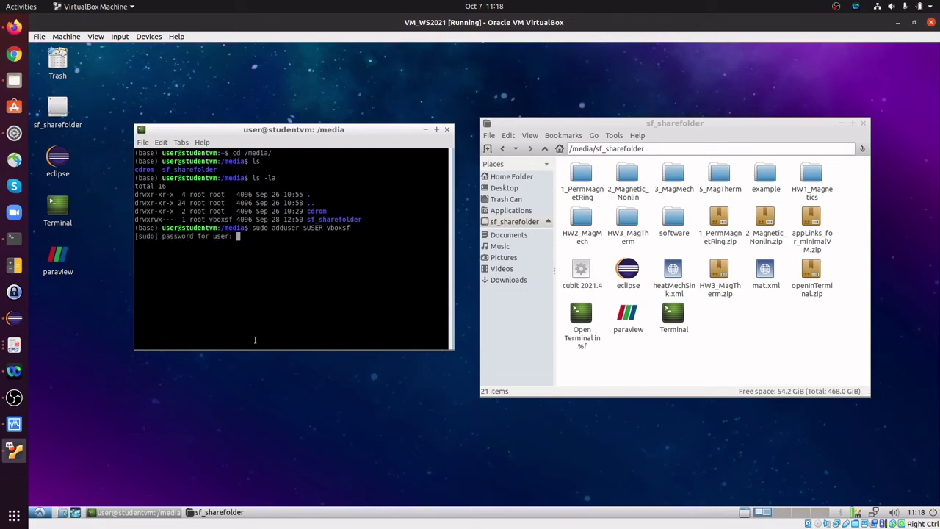
{"action": "key", "text": "Return"}
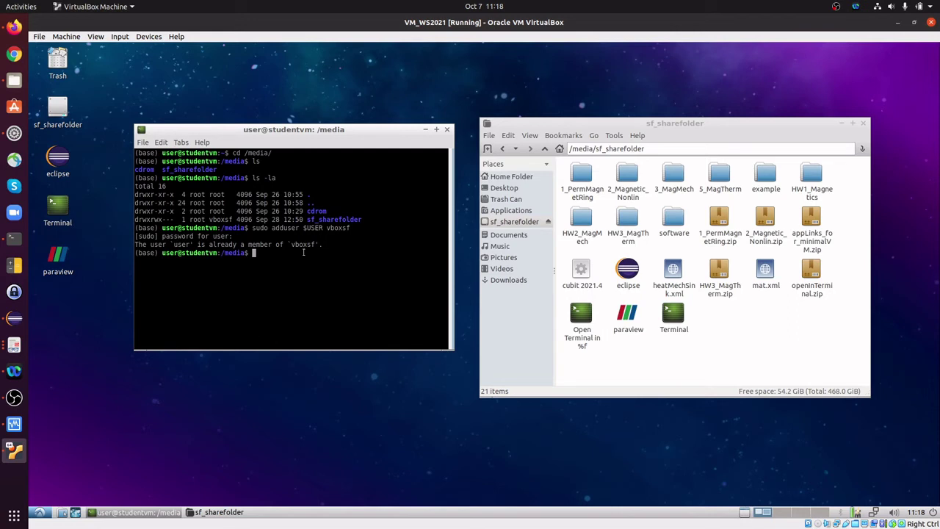
{"action": "triple_click", "coordinate": [161, 254]}
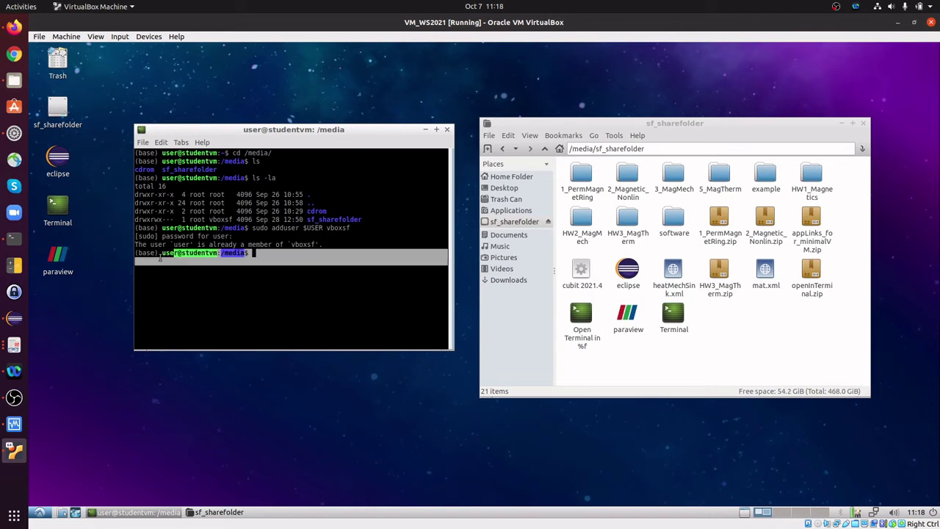
{"action": "left_click", "coordinate": [160, 255]}
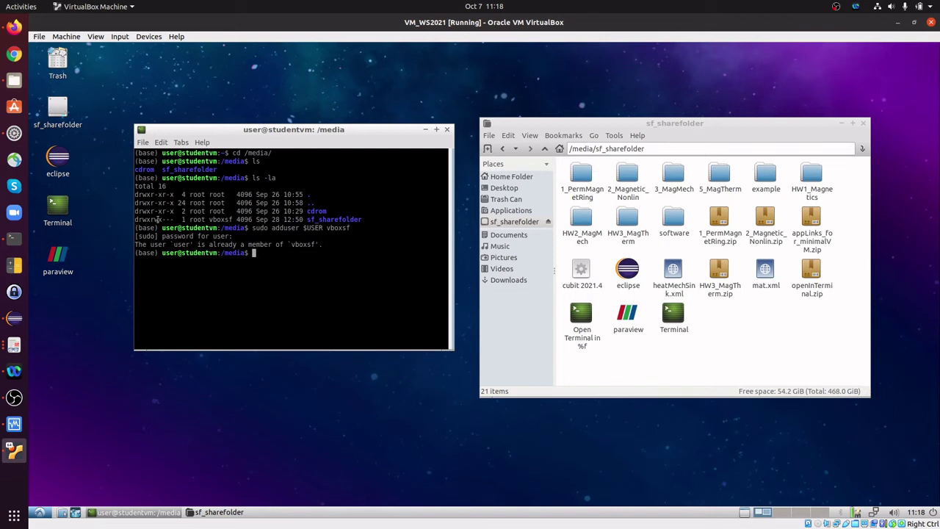
Apply sudo chmod 777 to /media/sf_sharefolder and recheck permissions with ll
{"action": "double_click", "coordinate": [151, 219]}
{"action": "left_click", "coordinate": [283, 247]}
{"action": "type", "text": "sudo chmod 777 /media/sf"}
{"action": "key", "text": "Tab"}
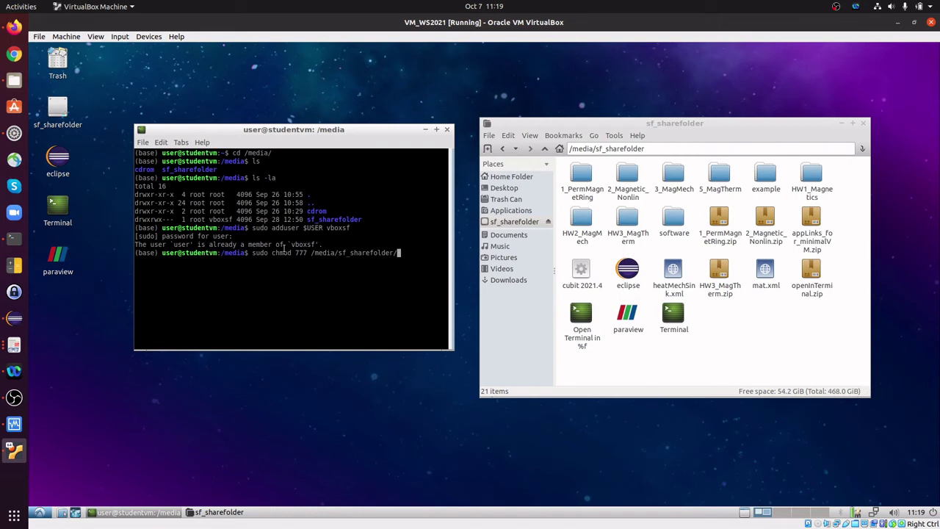
{"action": "key", "text": "Return"}
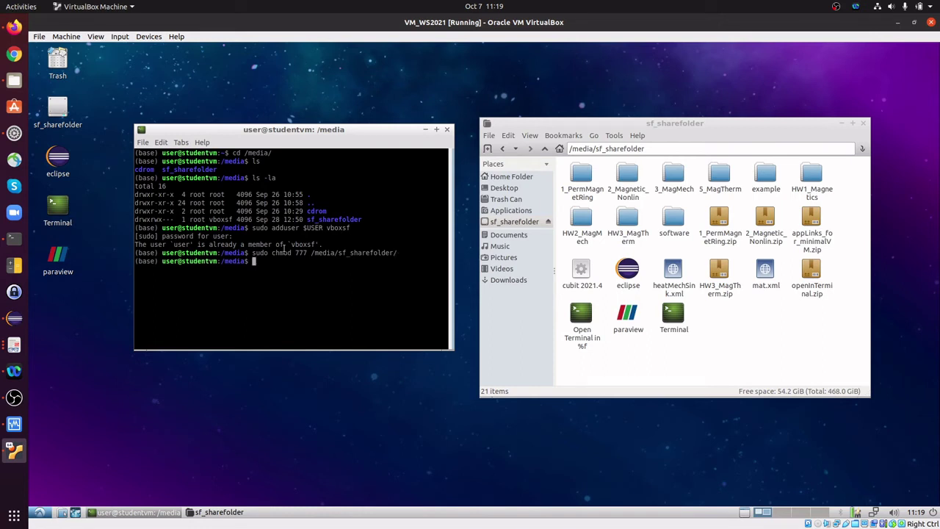
{"action": "type", "text": "ll"}
{"action": "key", "text": "Return"}
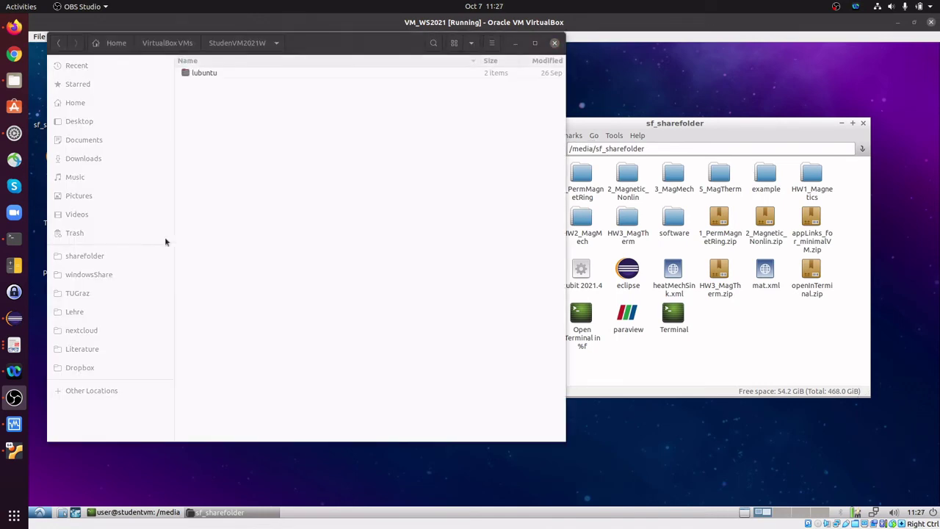
Create a new folder named test in the host's lubuntu > sharefolder
{"action": "left_click", "coordinate": [199, 74]}
{"action": "double_click", "coordinate": [199, 75]}
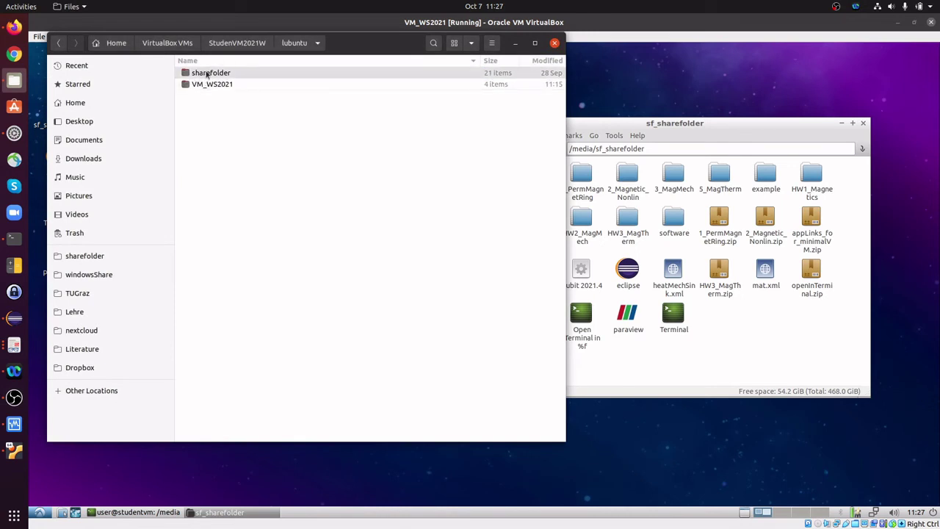
{"action": "double_click", "coordinate": [208, 74]}
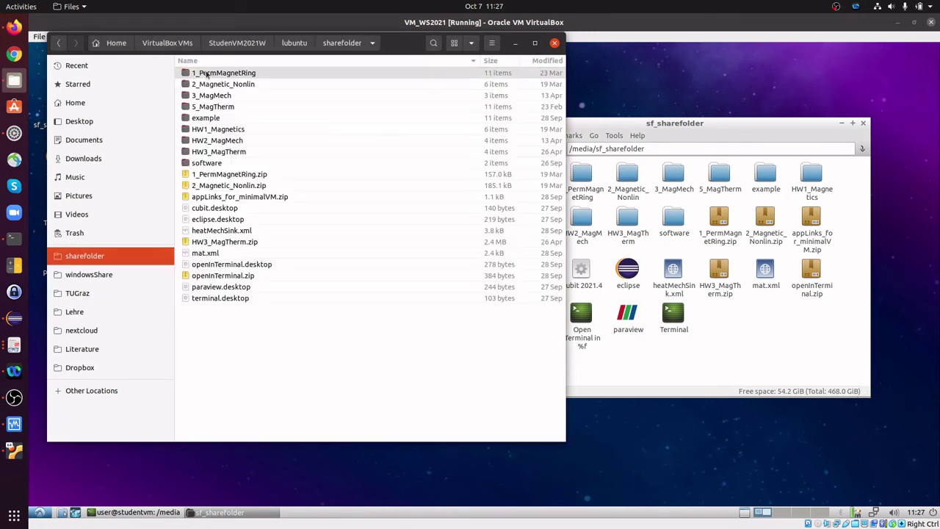
{"action": "right_click", "coordinate": [236, 348]}
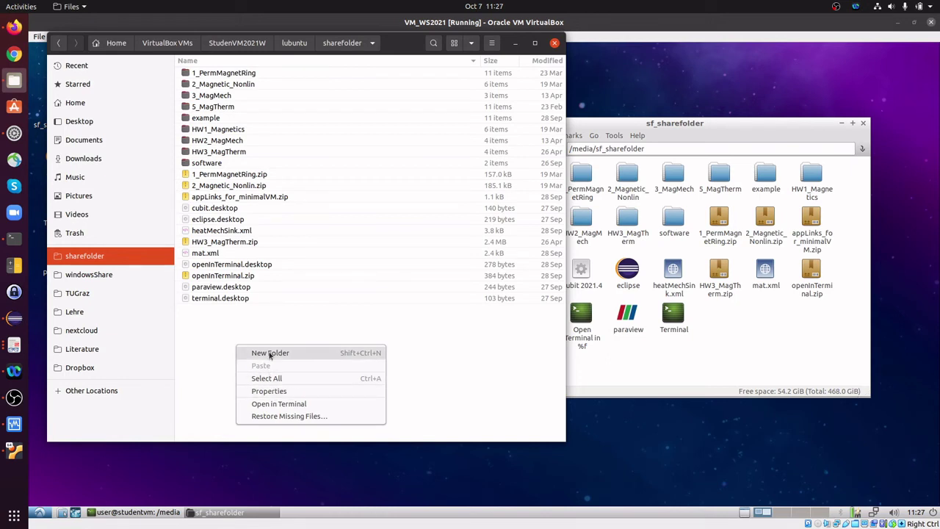
{"action": "left_click", "coordinate": [269, 354]}
{"action": "type", "text": "test"}
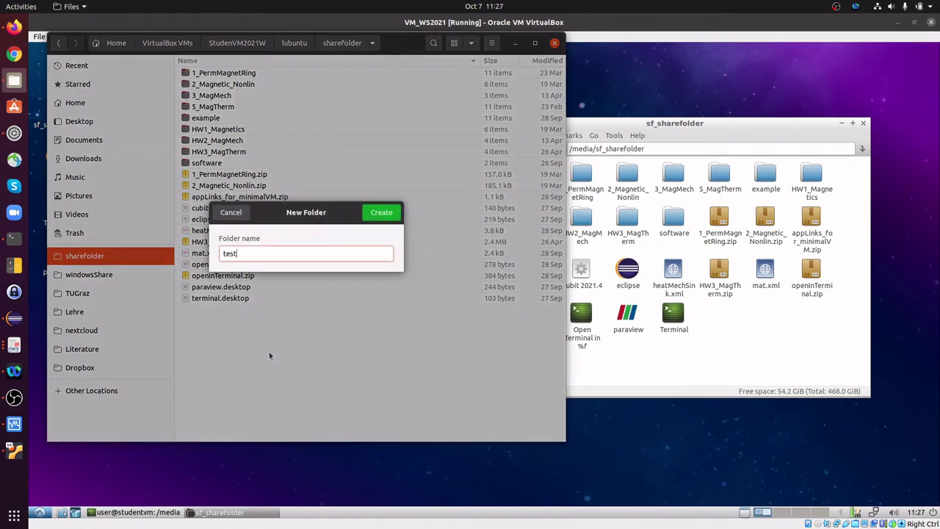
{"action": "key", "text": "Return"}
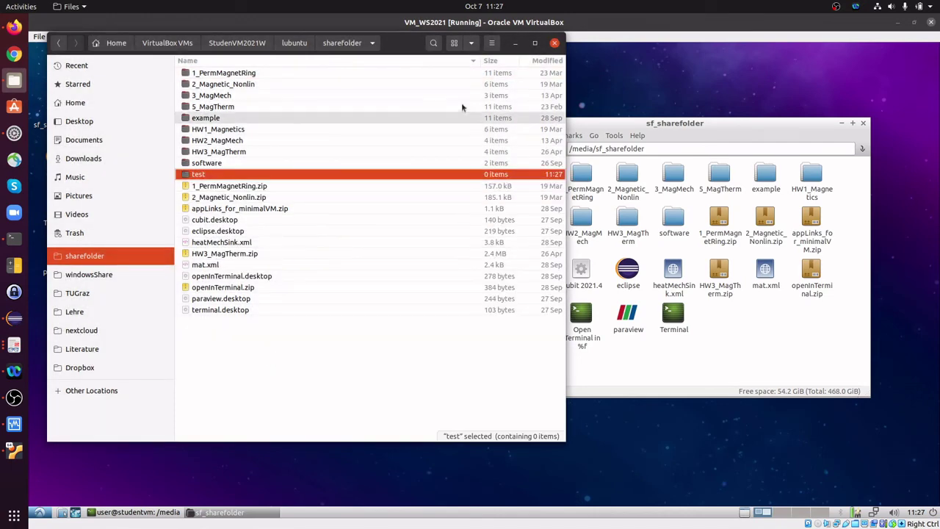
{"action": "left_click", "coordinate": [672, 128]}
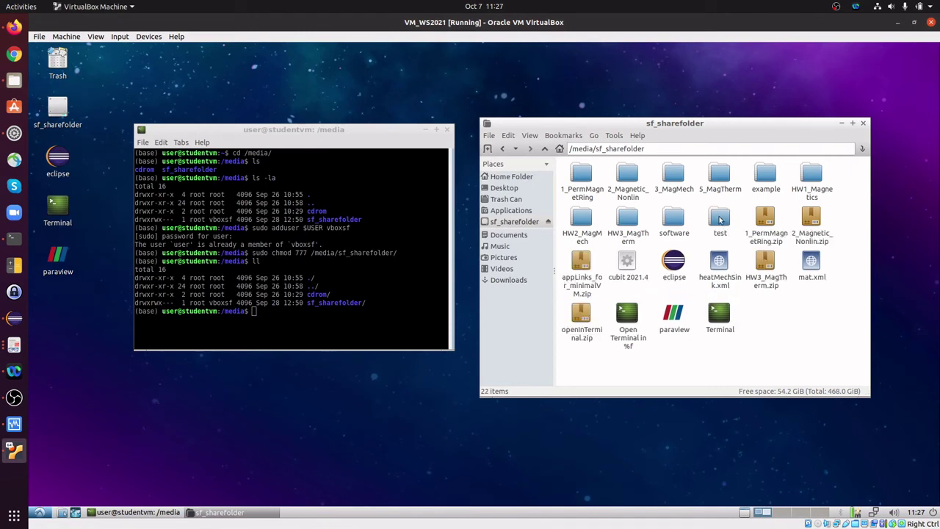
Open the new test folder inside the guest's sf_sharefolder view
{"action": "left_click", "coordinate": [720, 220]}
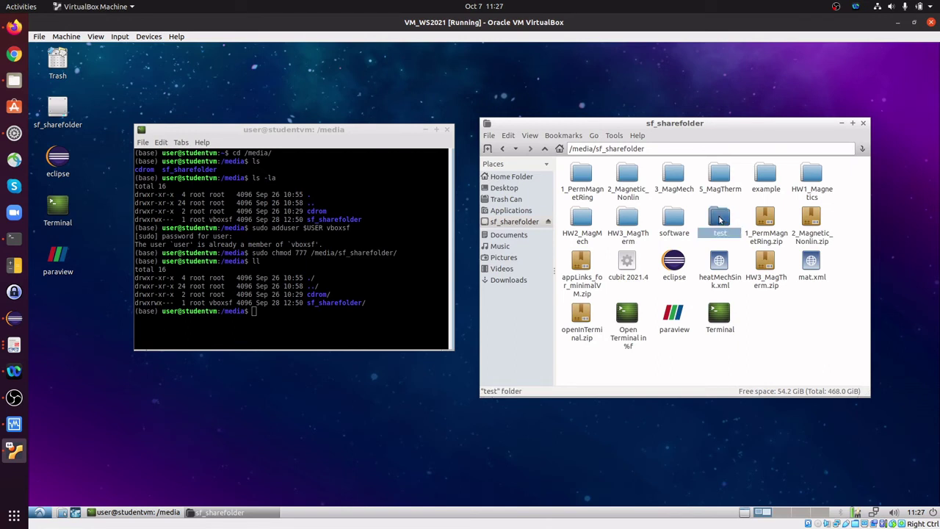
{"action": "double_click", "coordinate": [721, 220]}
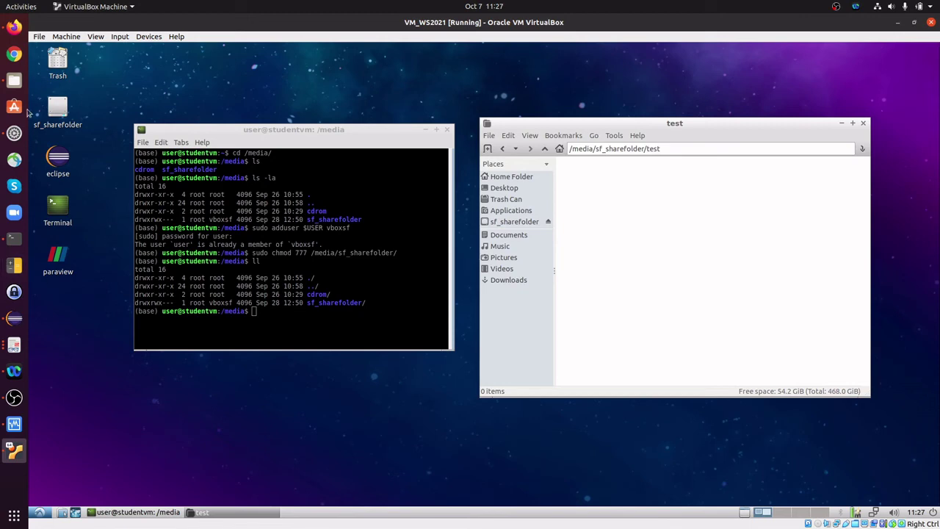
{"action": "left_click", "coordinate": [14, 81]}
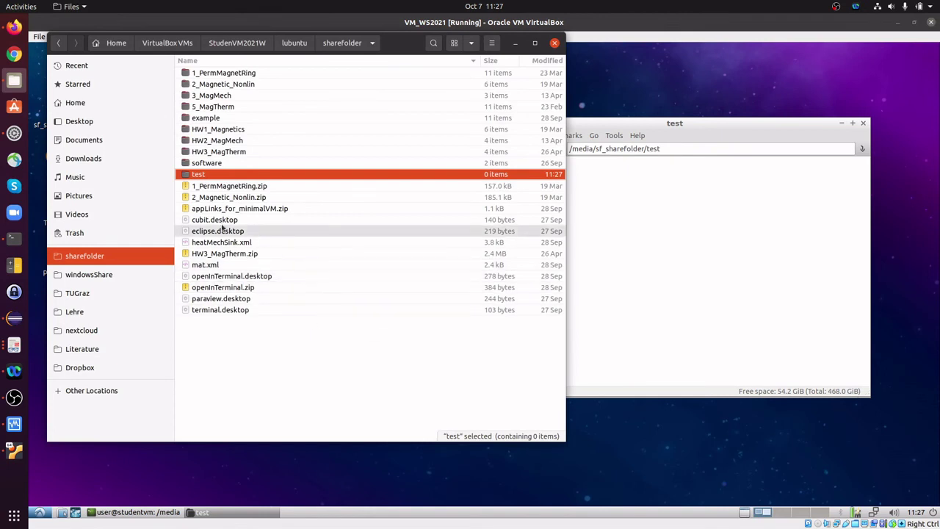
Open a terminal inside the host's shared test folder
{"action": "double_click", "coordinate": [210, 176]}
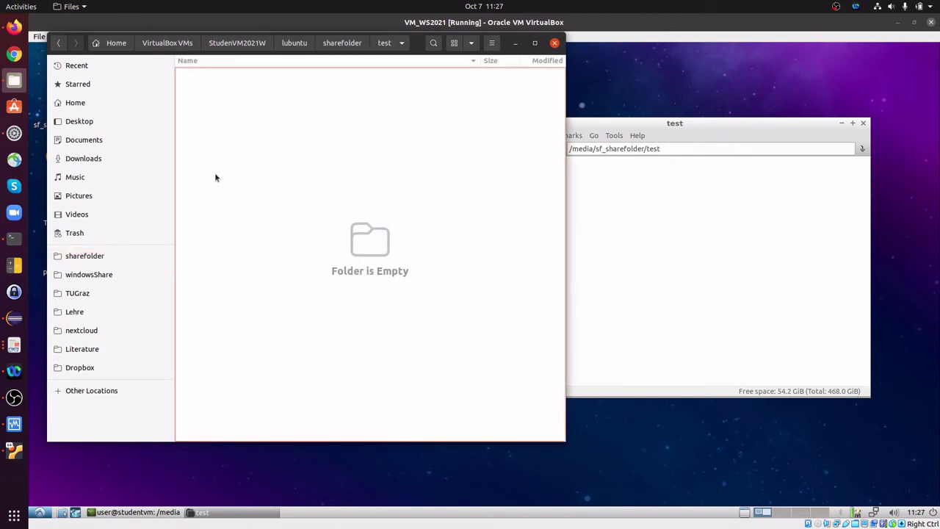
{"action": "right_click", "coordinate": [259, 114]}
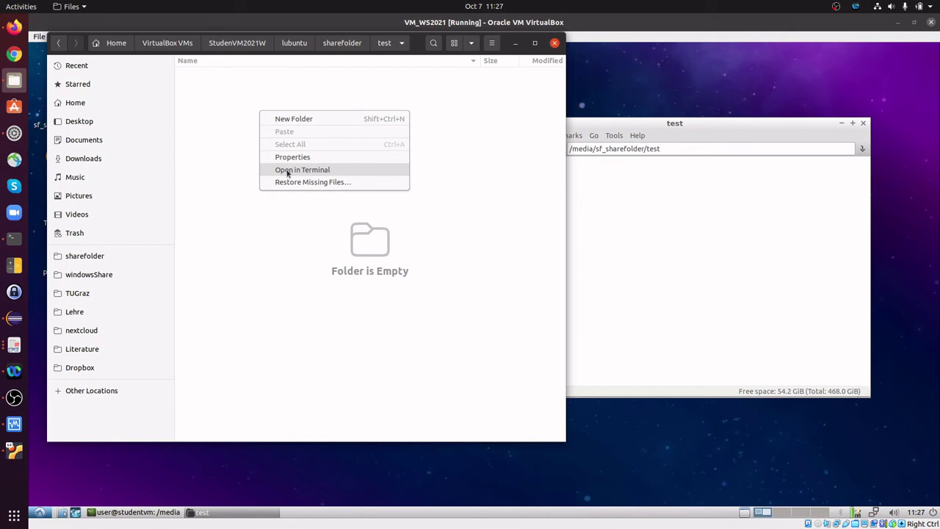
{"action": "left_click", "coordinate": [288, 170]}
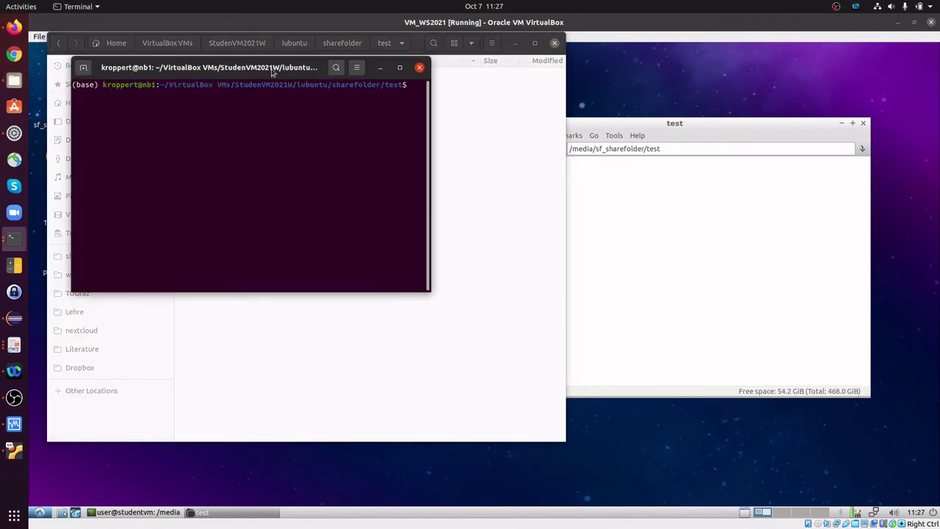
{"action": "left_click_drag", "start_coordinate": [278, 67], "coordinate": [312, 161]}
Create test.txt with gedit containing 'hello world' and save it
{"action": "type", "text": "gedit"}
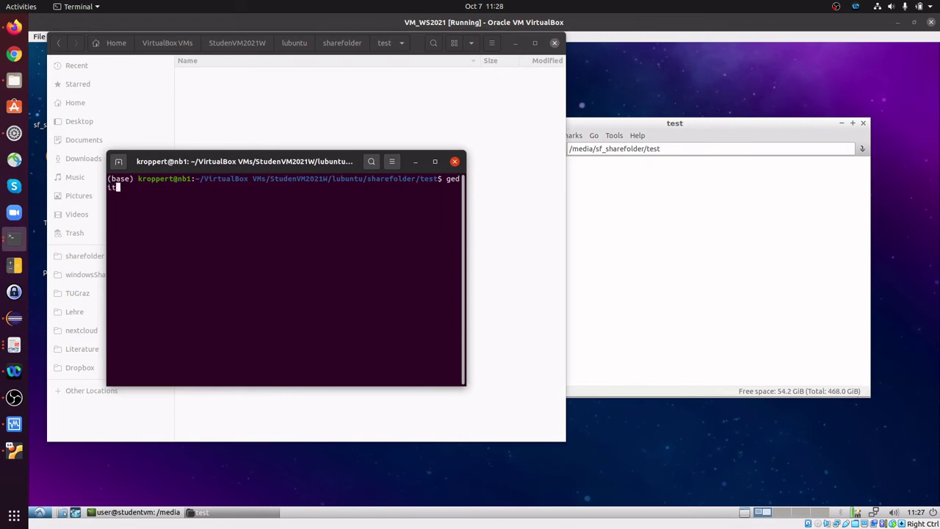
{"action": "type", "text": " test.txt"}
{"action": "key", "text": "Return"}
{"action": "type", "text": "h"}
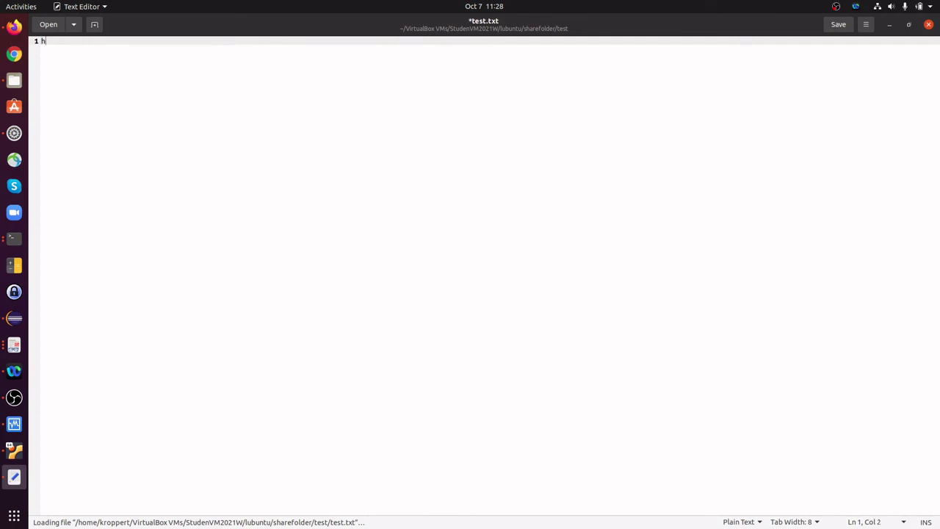
{"action": "type", "text": "ello world"}
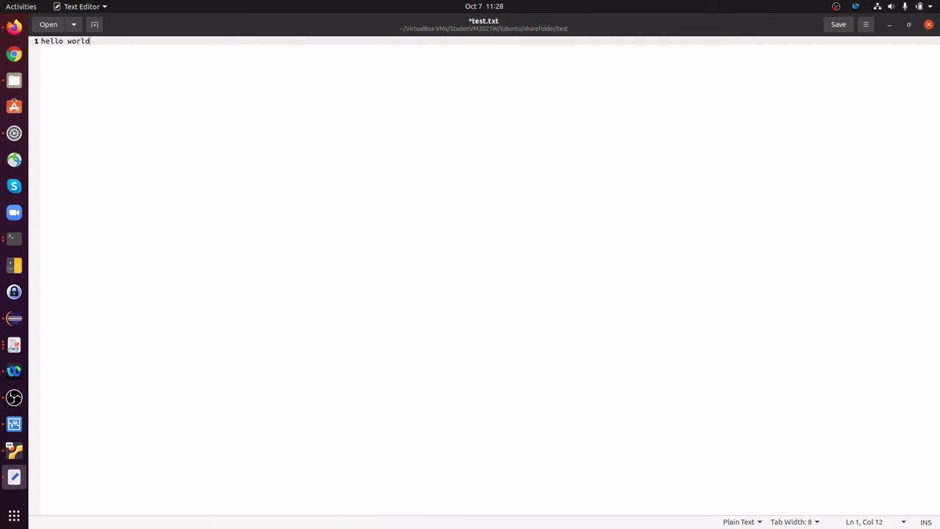
{"action": "key", "text": "ctrl+s"}
{"action": "key", "text": "ctrl+q"}
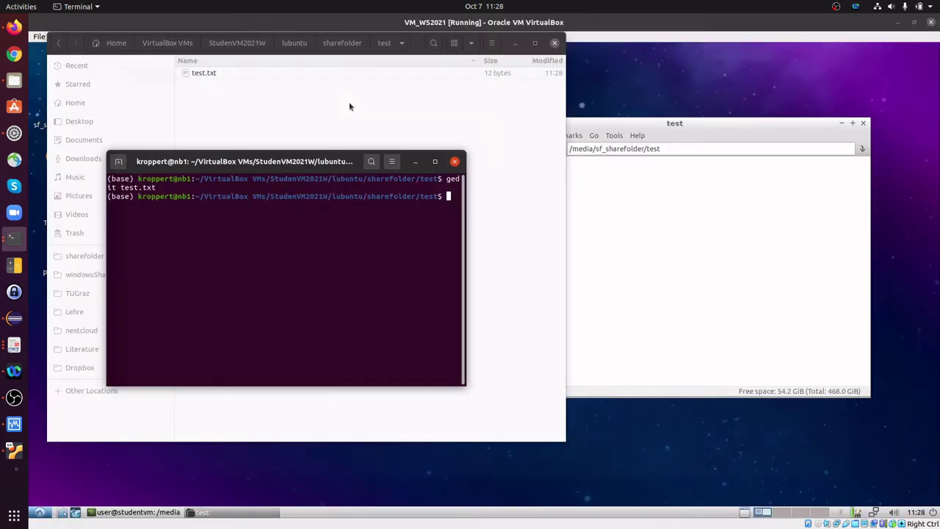
{"action": "left_click", "coordinate": [326, 123]}
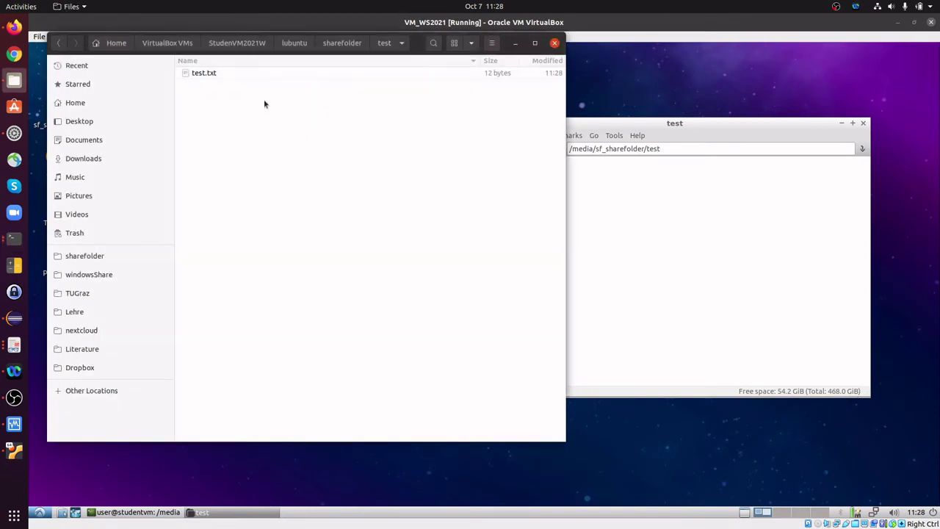
{"action": "left_click", "coordinate": [227, 73]}
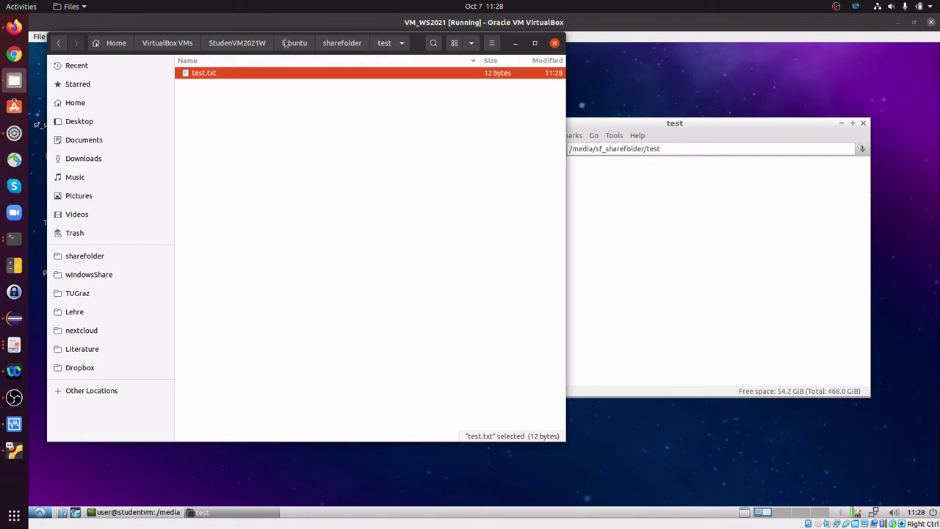
{"action": "left_click", "coordinate": [692, 201]}
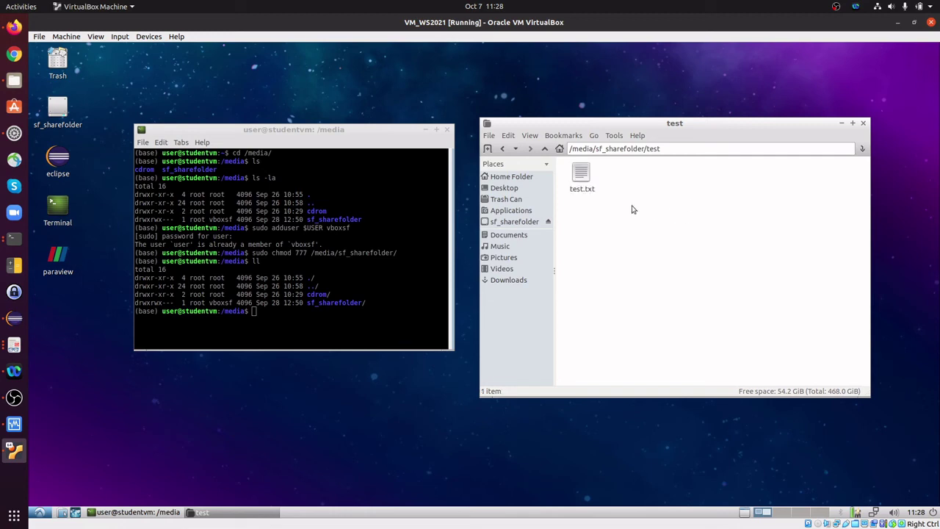
In the guest, add a second line 'hello' to test.txt and save it
{"action": "double_click", "coordinate": [582, 176]}
{"action": "left_click_drag", "start_coordinate": [150, 304], "coordinate": [243, 179]}
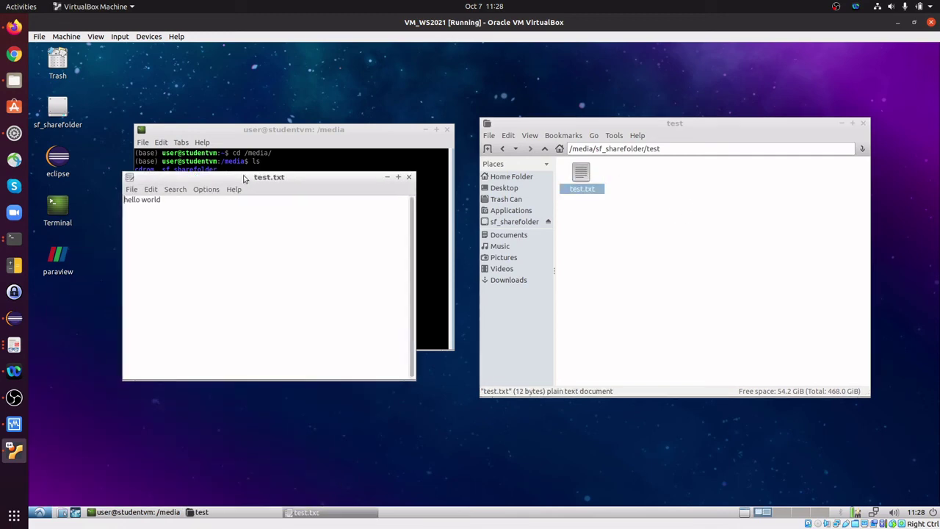
{"action": "left_click", "coordinate": [206, 214]}
{"action": "type", "text": "hello"}
{"action": "key", "text": "ctrl+s"}
{"action": "left_click", "coordinate": [409, 178]}
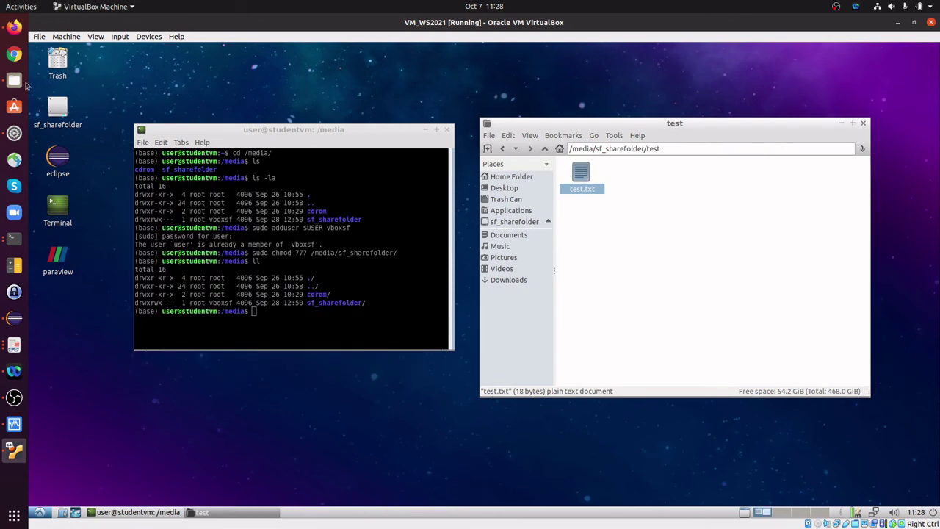
Open test.txt on the host to confirm the guest's edit
{"action": "left_click", "coordinate": [14, 80]}
{"action": "double_click", "coordinate": [212, 74]}
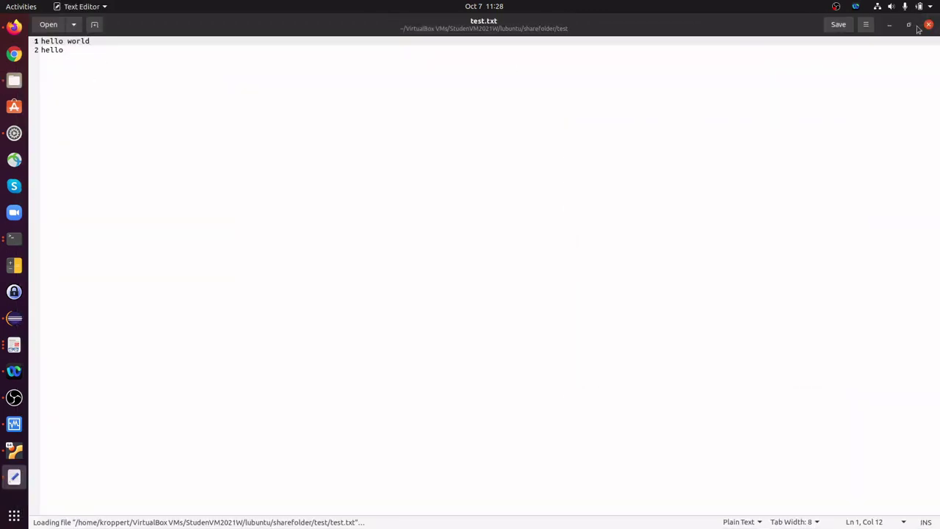
{"action": "left_click", "coordinate": [928, 24]}
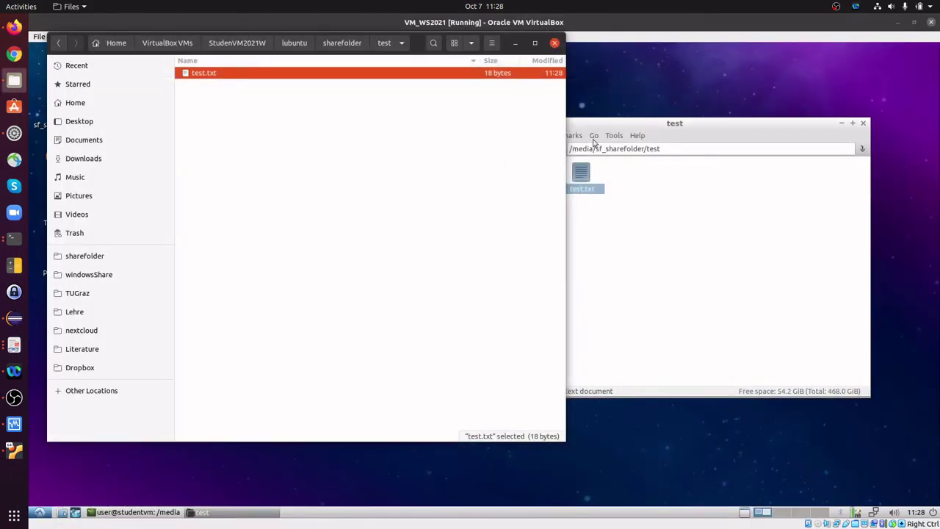
{"action": "left_click", "coordinate": [663, 133]}
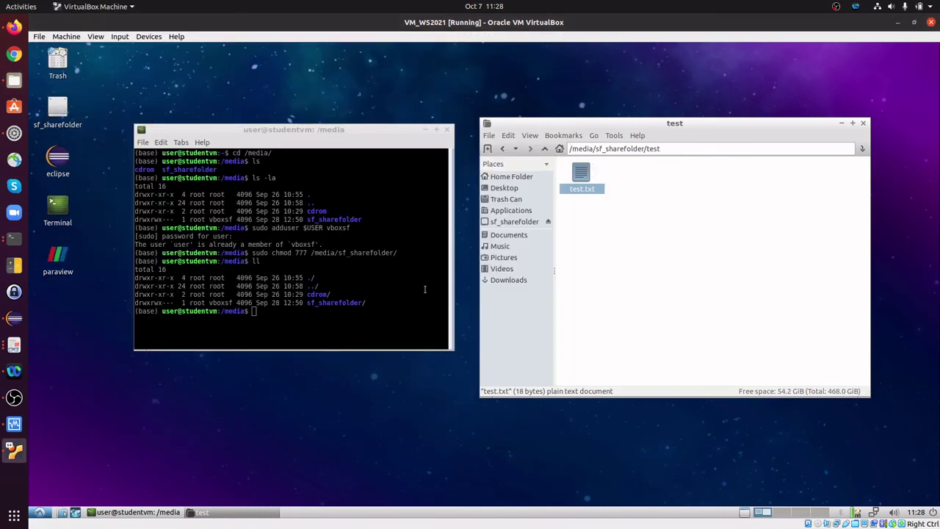
In the guest terminal, go to the home folder with cd and launch coreform_cubit
{"action": "key", "text": "alt+Tab"}
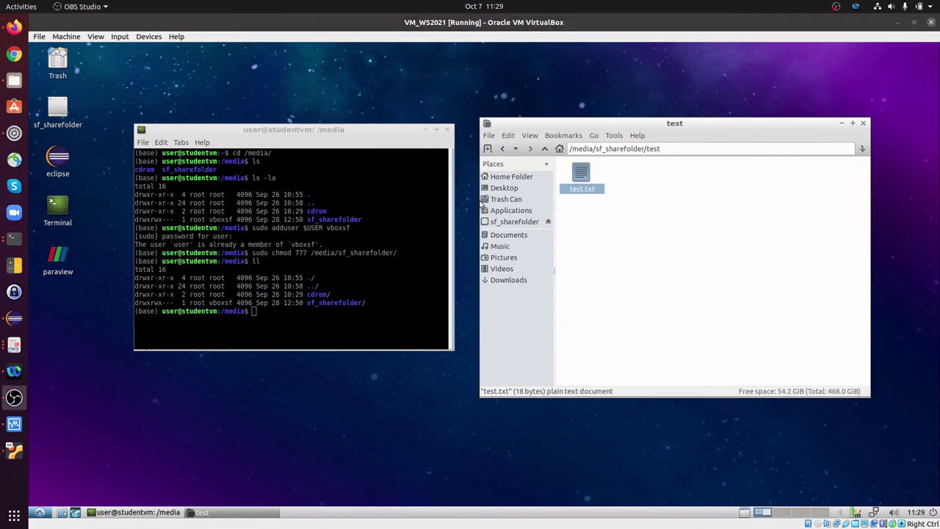
{"action": "left_click", "coordinate": [294, 317]}
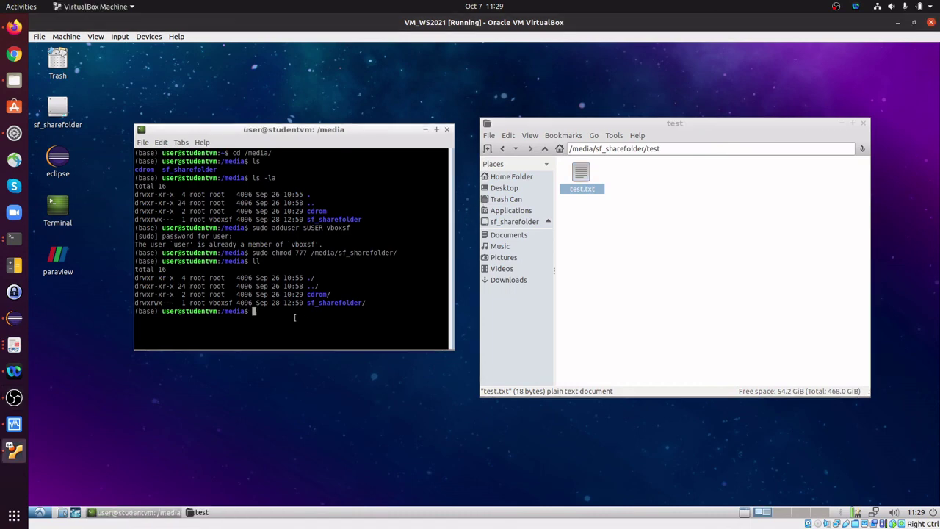
{"action": "type", "text": "cd"}
{"action": "key", "text": "Return"}
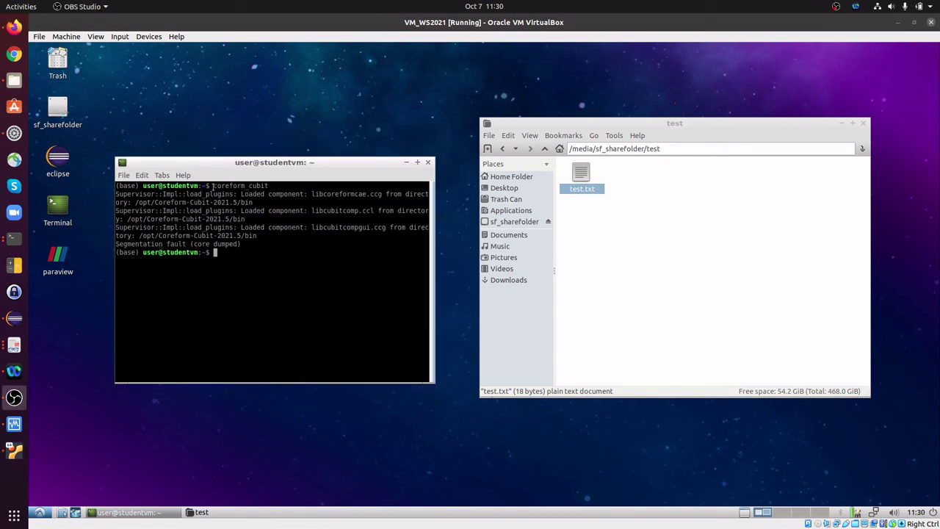
{"action": "left_click_drag", "start_coordinate": [214, 185], "coordinate": [268, 184]}
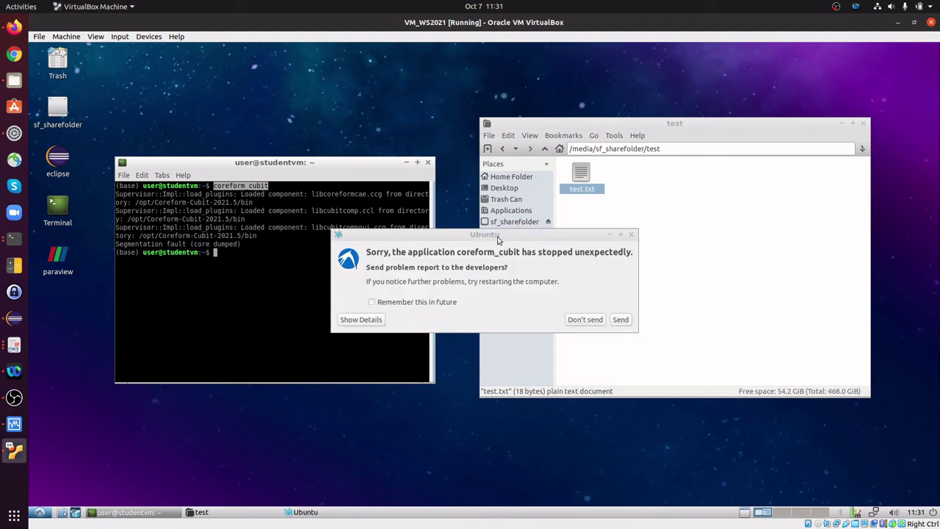
Dismiss the crash report and rerun the command as sudo coreform_cubit, entering the password
{"action": "left_click", "coordinate": [590, 319]}
{"action": "left_click", "coordinate": [276, 263]}
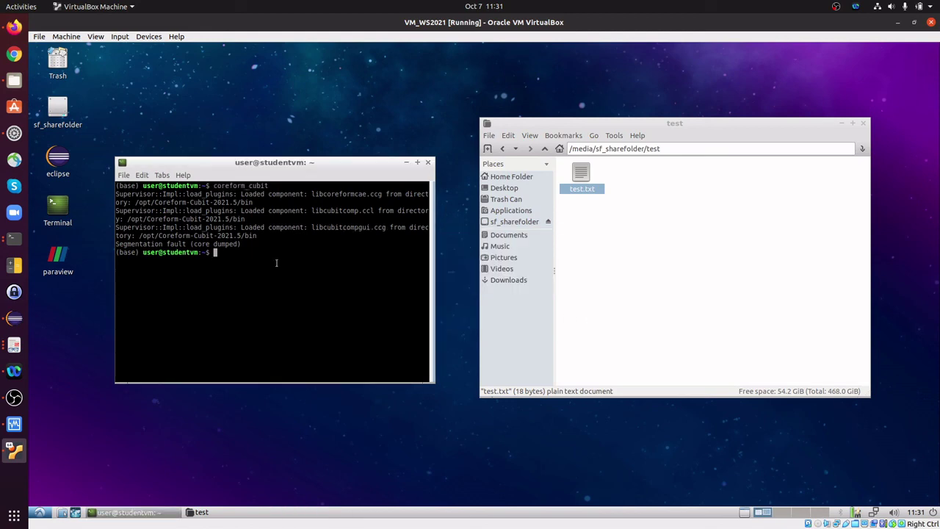
{"action": "key", "text": "Up"}
{"action": "key", "text": "Home"}
{"action": "type", "text": "sudo"}
{"action": "key", "text": "Return"}
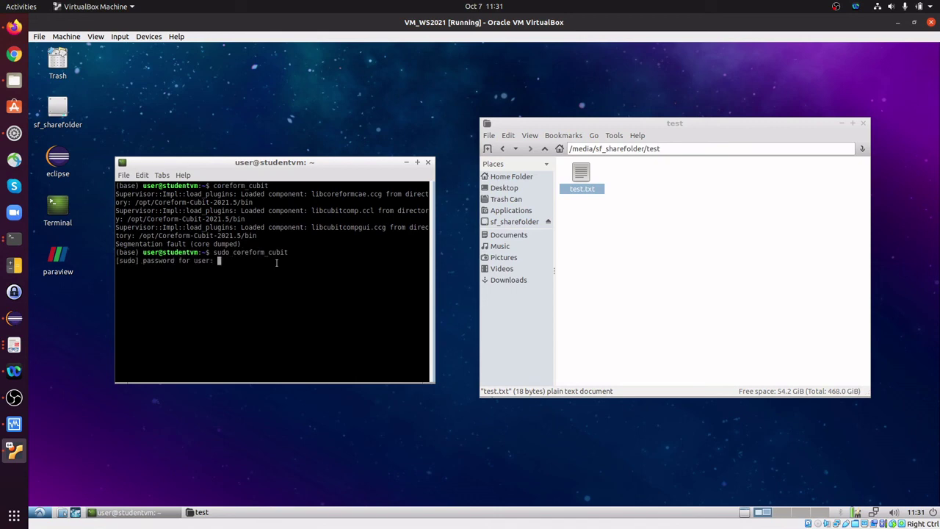
{"action": "key", "text": "Return"}
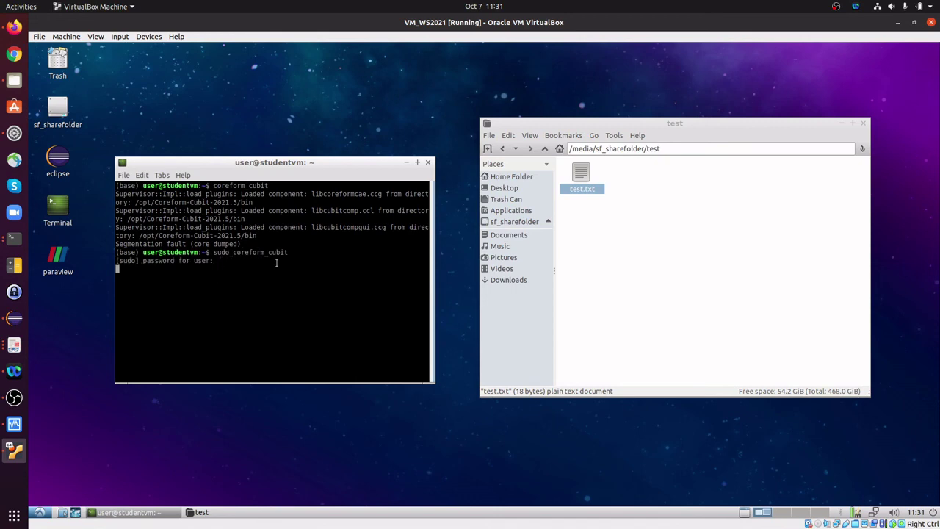